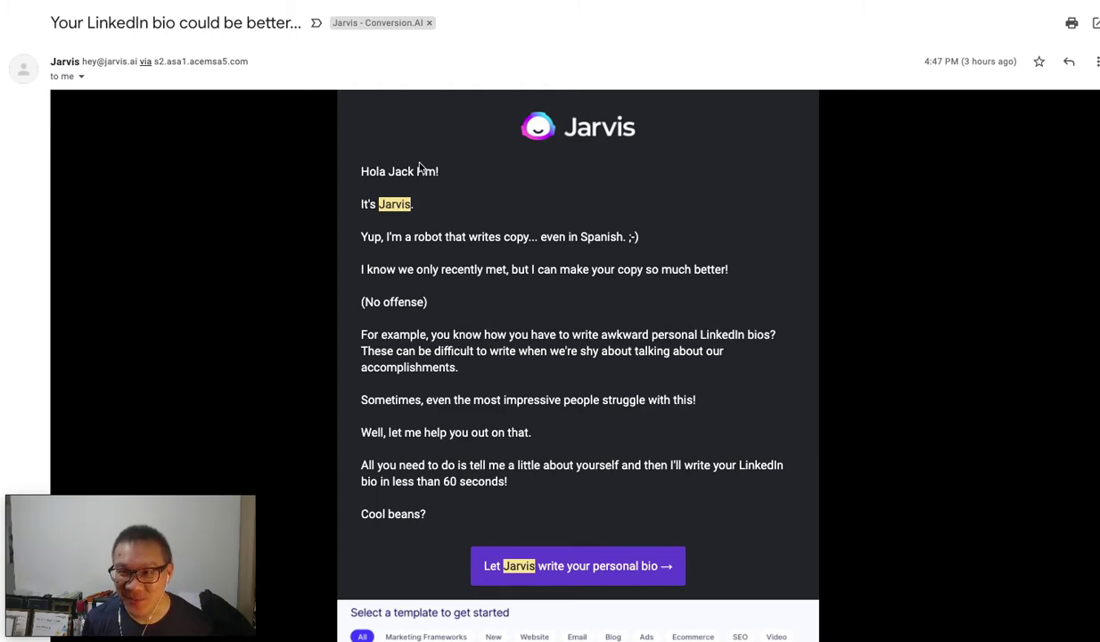
Read the Jarvis email about writing LinkedIn bios and the headline on the LinkedIn profile.
double_click(935, 62)
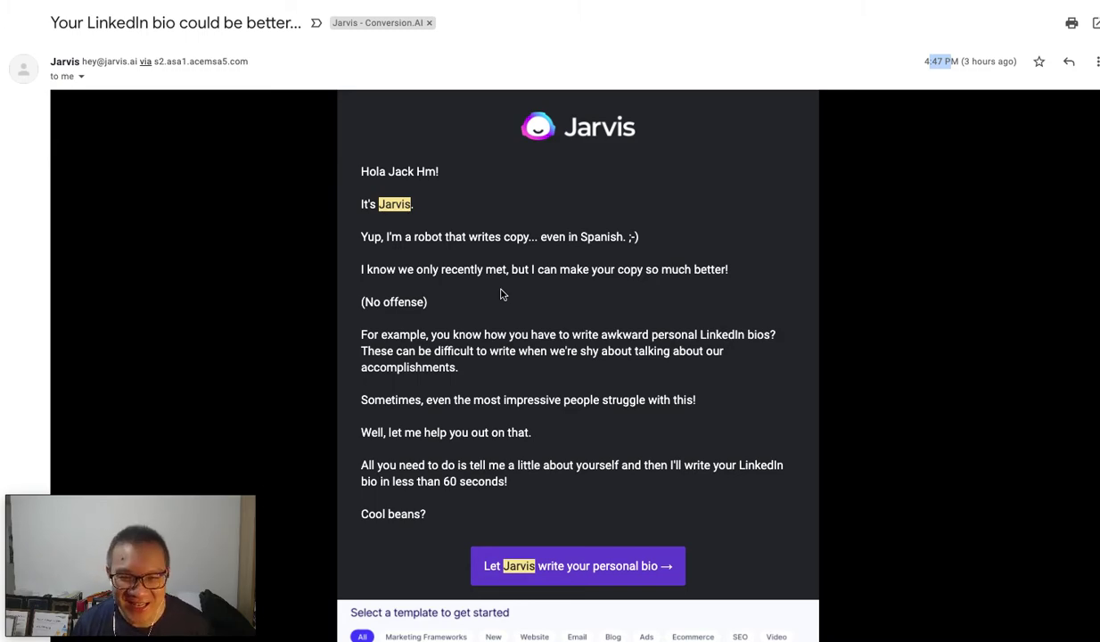
scroll(499, 297, "down", 1)
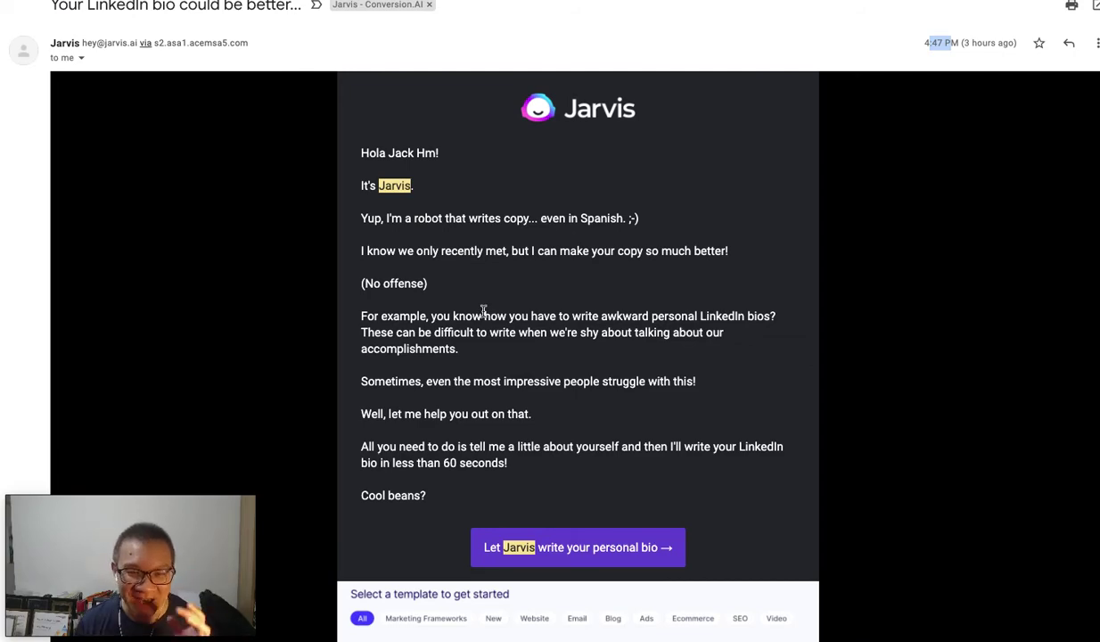
scroll(482, 317, "down", 1)
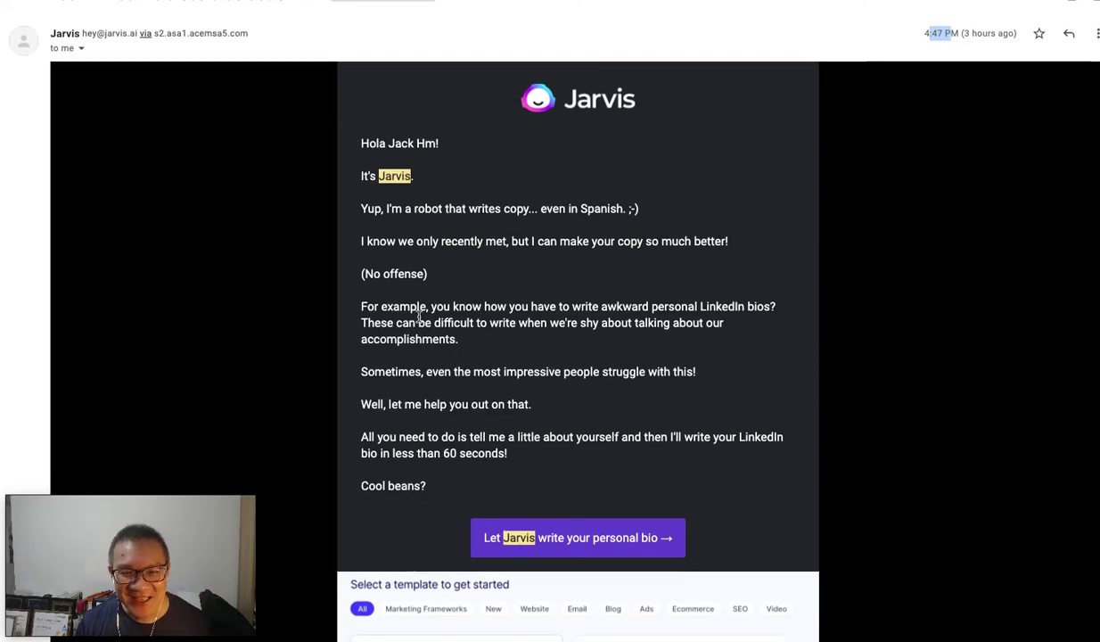
left_click_drag(430, 306, 575, 309)
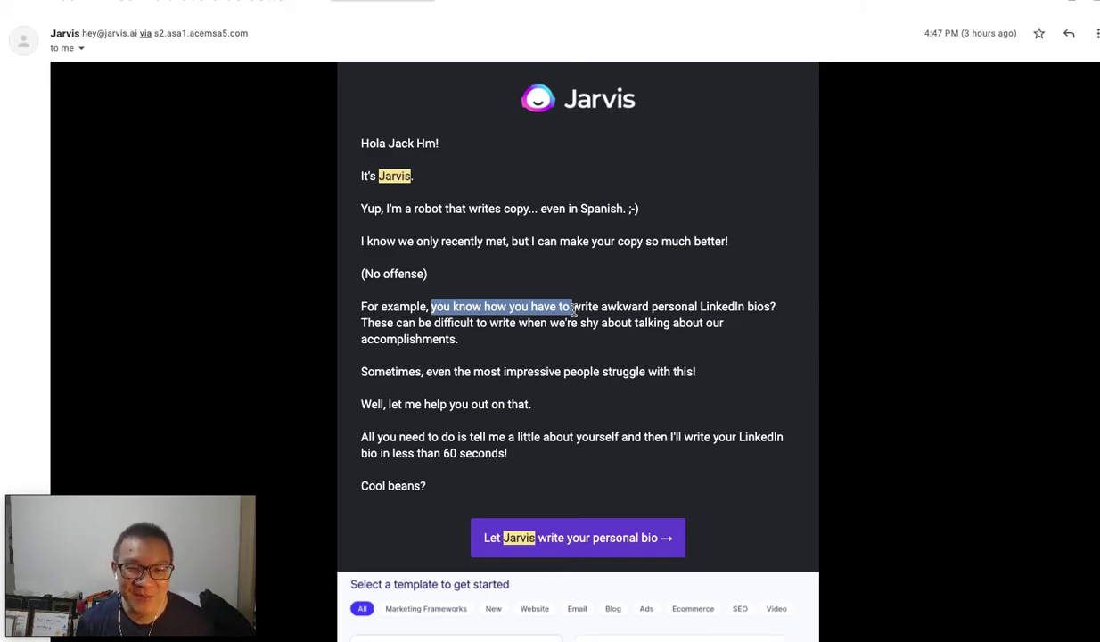
left_click_drag(361, 355, 736, 372)
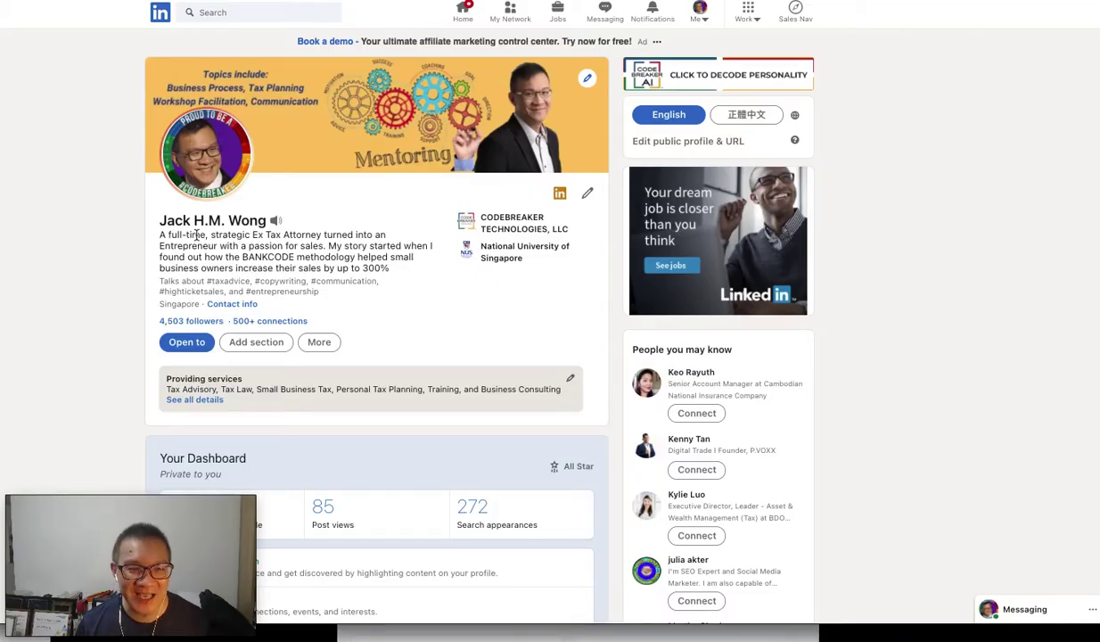
left_click_drag(158, 233, 392, 271)
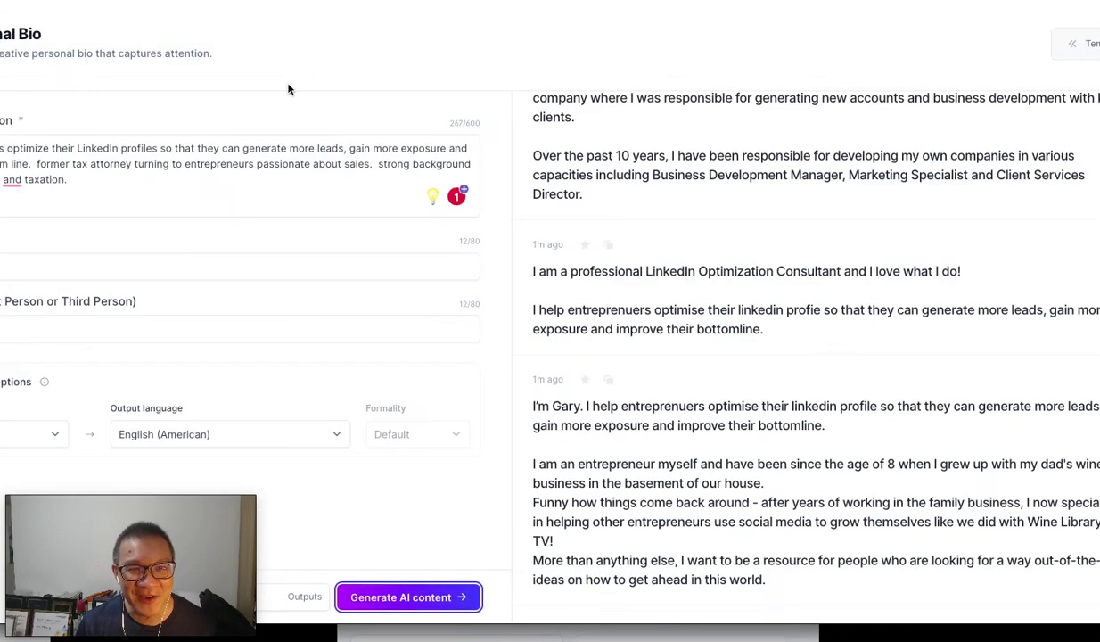
Switch to the Jarvis Personal Bio template and resize its window so the whole page fits on screen.
left_click(263, 196)
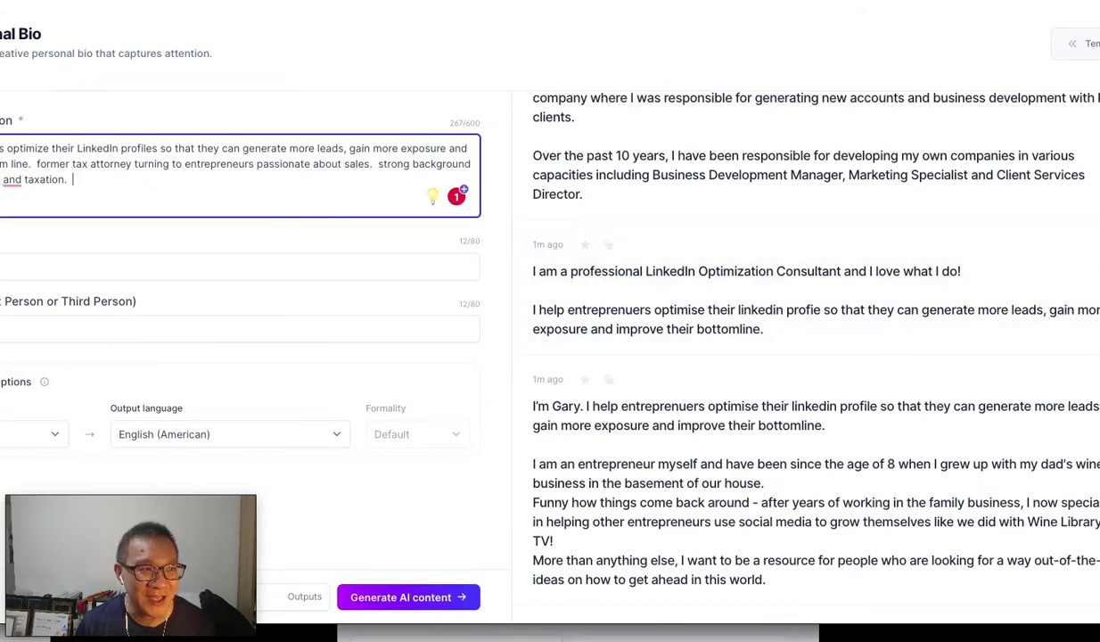
left_click_drag(0, 58, 1, 58)
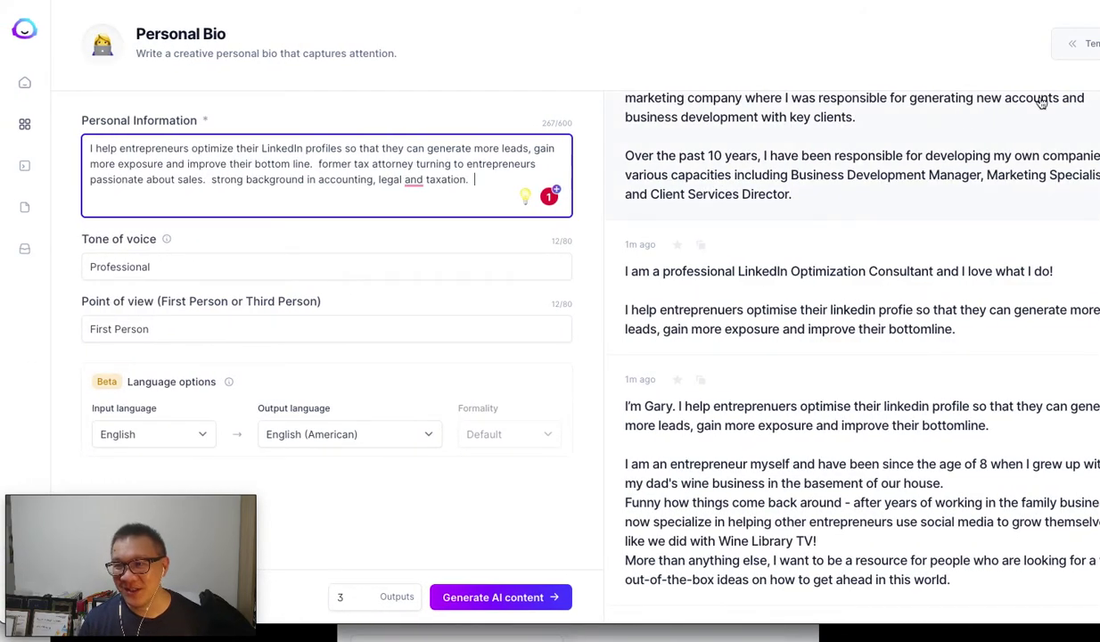
left_click(1099, 100)
left_click_drag(1099, 103, 1096, 103)
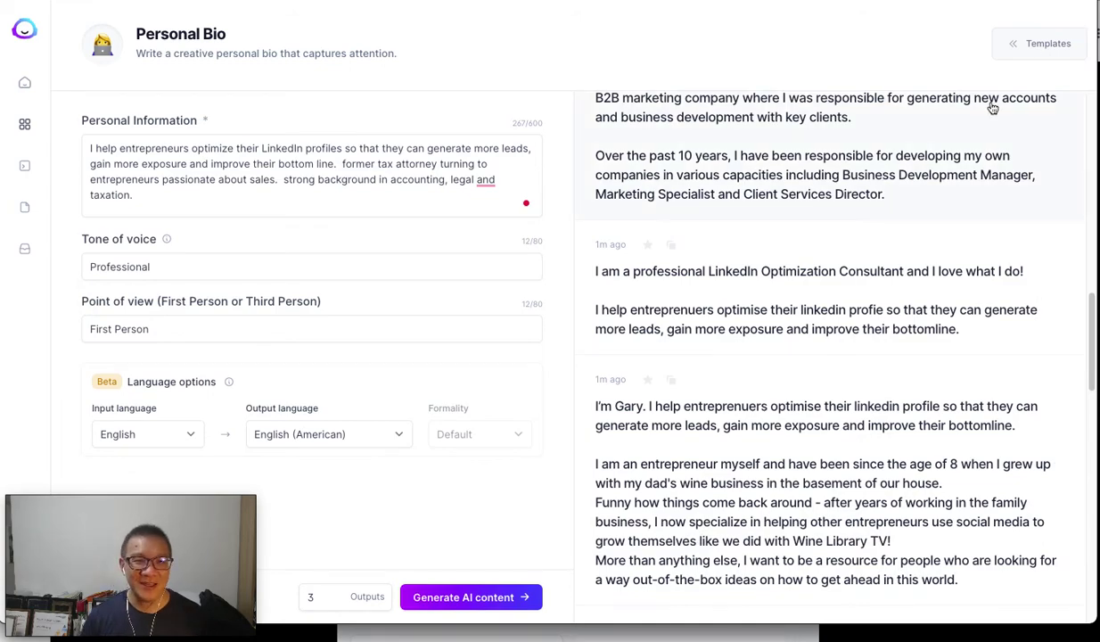
Go through the dashboard to the template library, browse the templates and open the Personal Bio template.
left_click(27, 34)
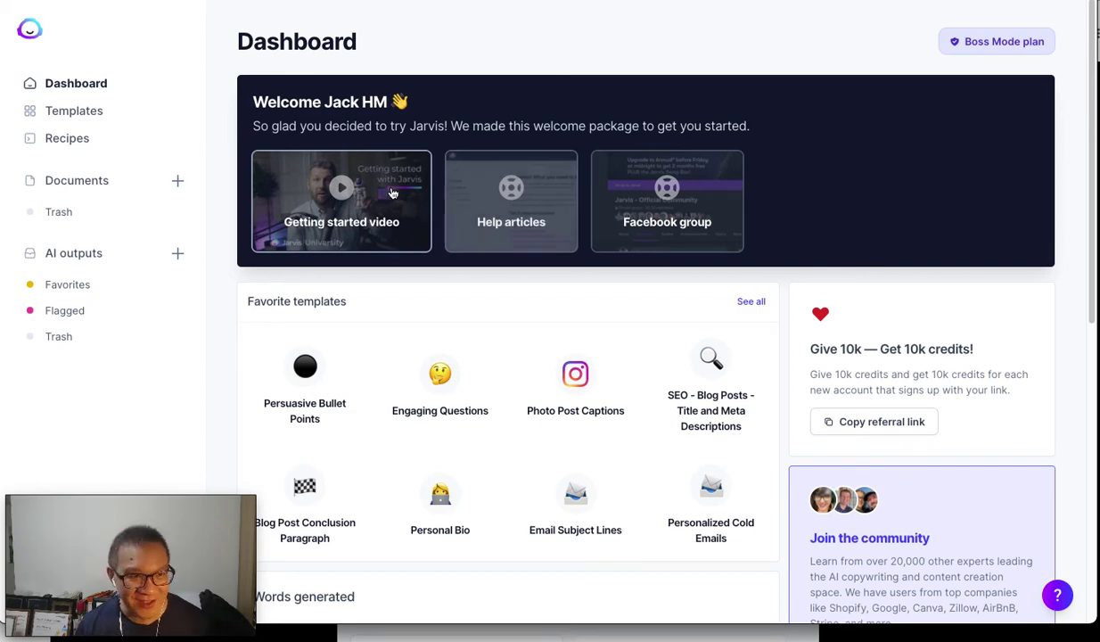
left_click(75, 116)
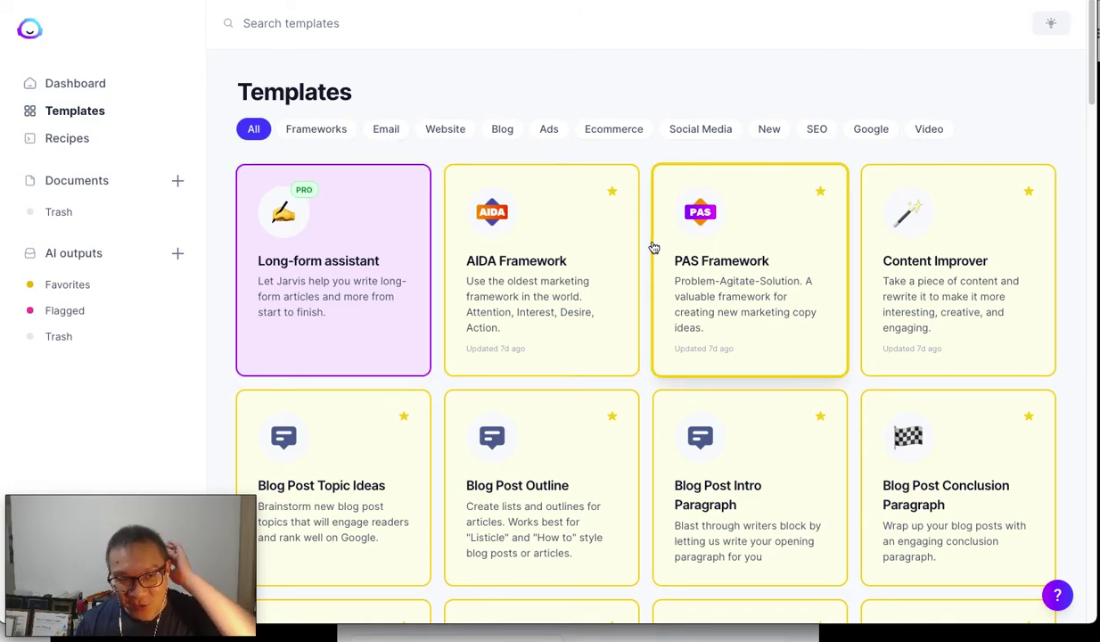
scroll(654, 247, "down", 3)
scroll(652, 247, "down", 6)
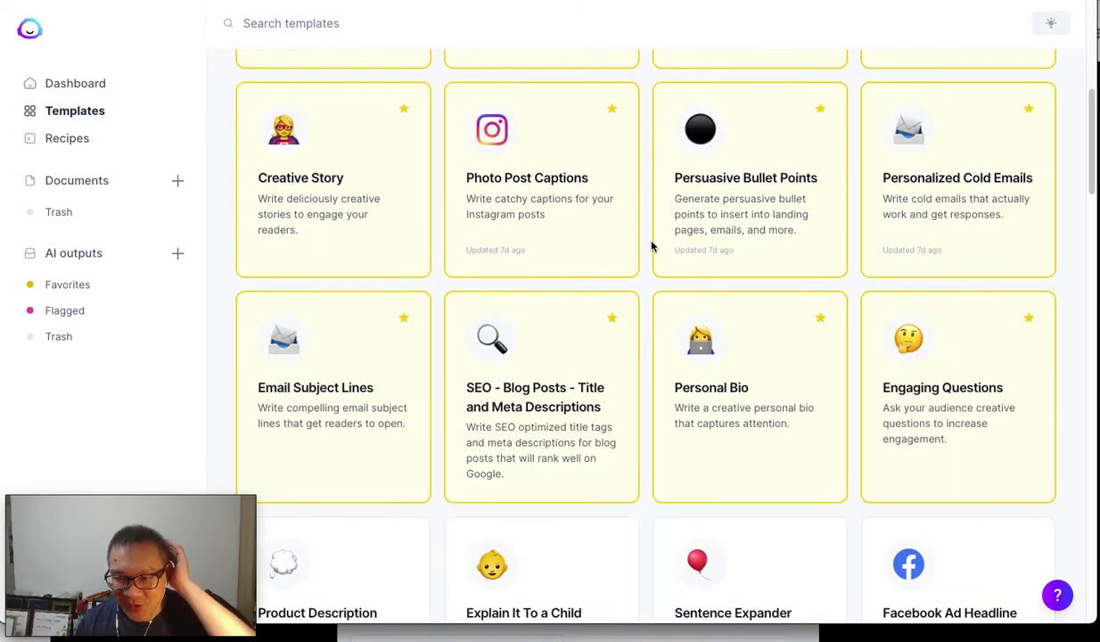
scroll(652, 247, "down", 8)
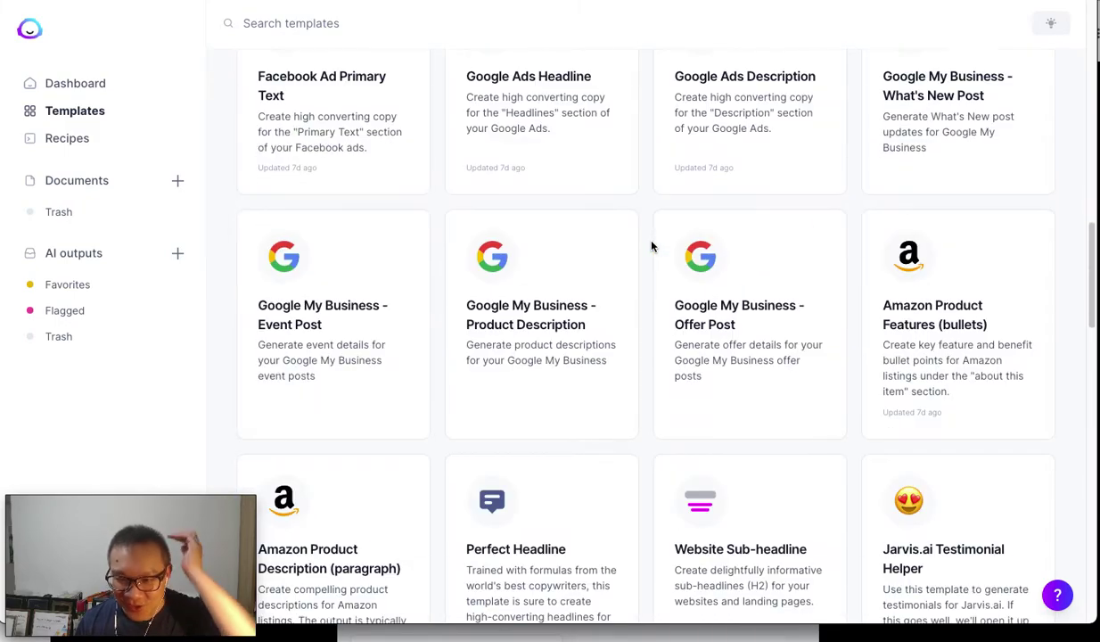
scroll(651, 247, "down", 1)
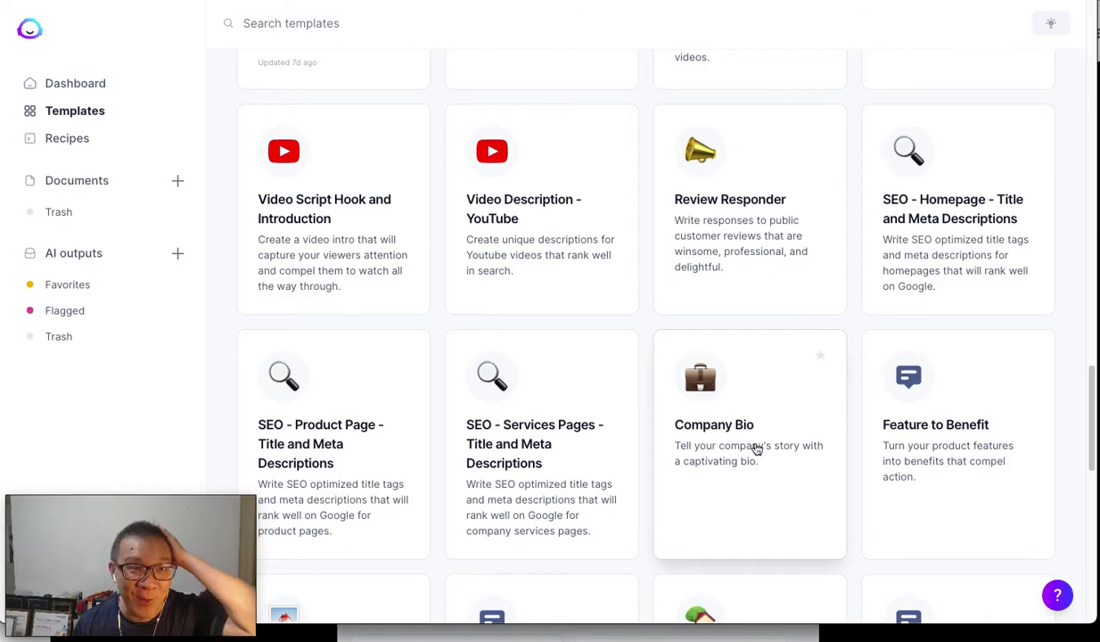
scroll(756, 448, "down", 1)
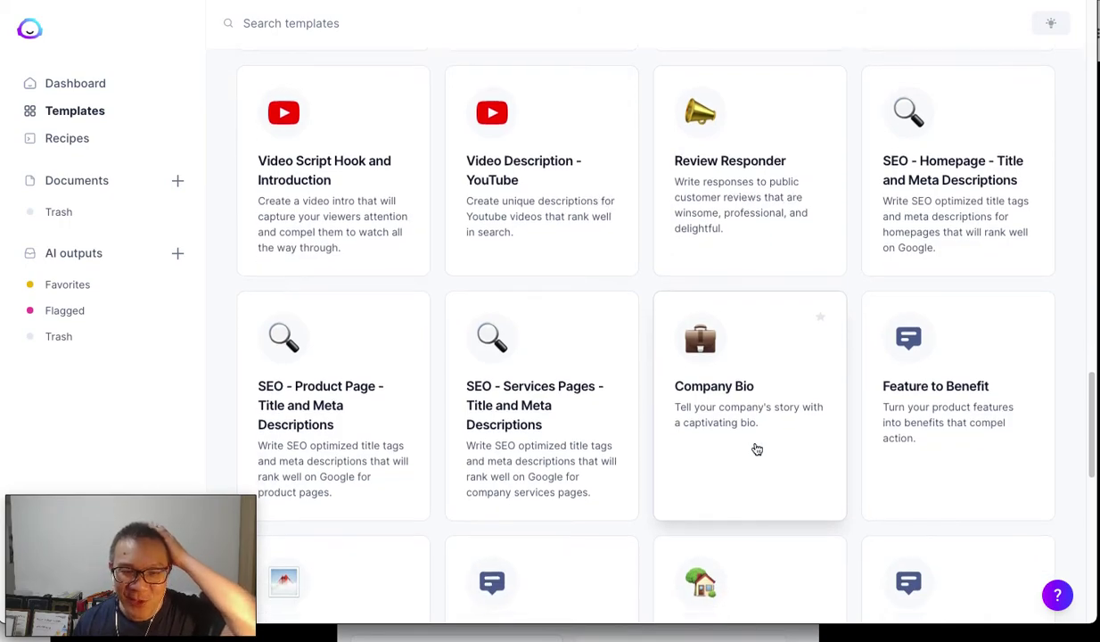
scroll(757, 449, "up", 12)
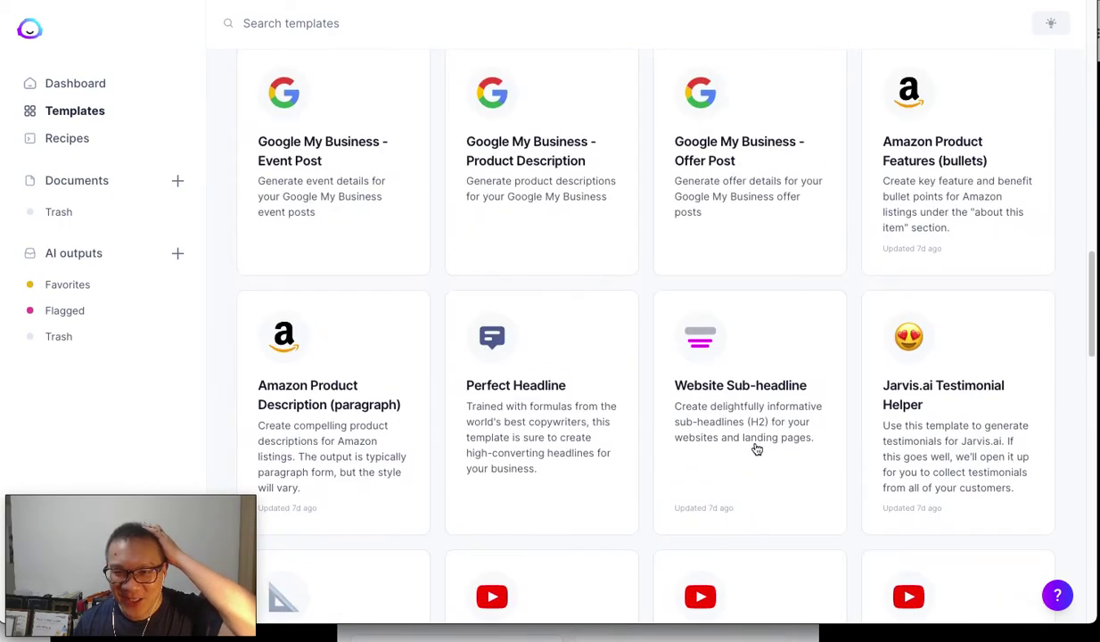
scroll(757, 449, "up", 2)
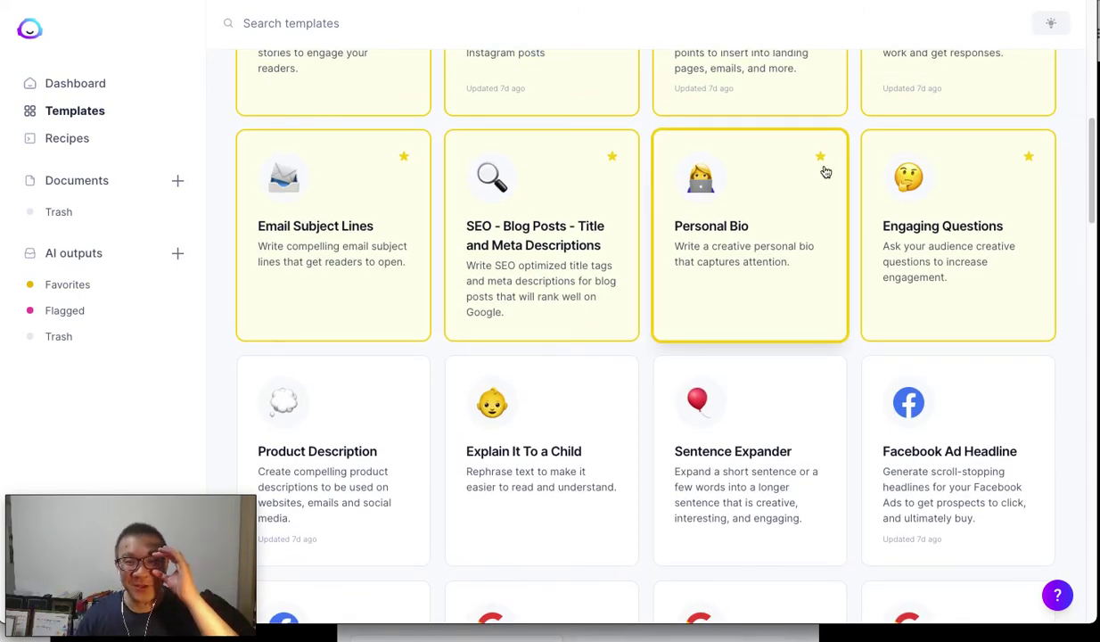
left_click(767, 257)
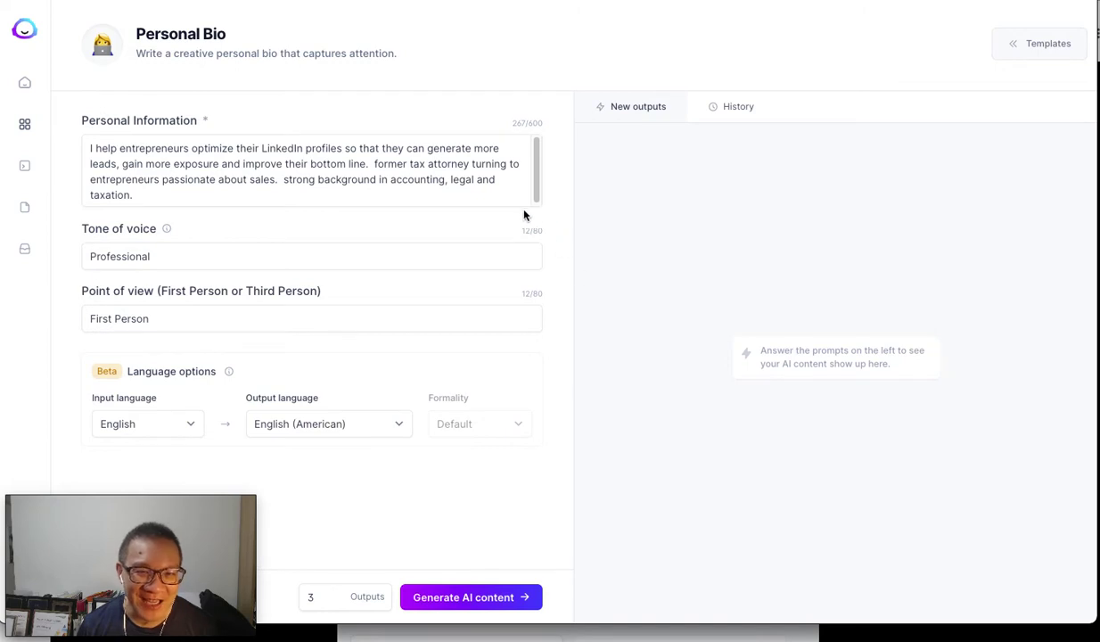
Accept the suggested comma after "legal" in the Personal Information text.
left_click(460, 202)
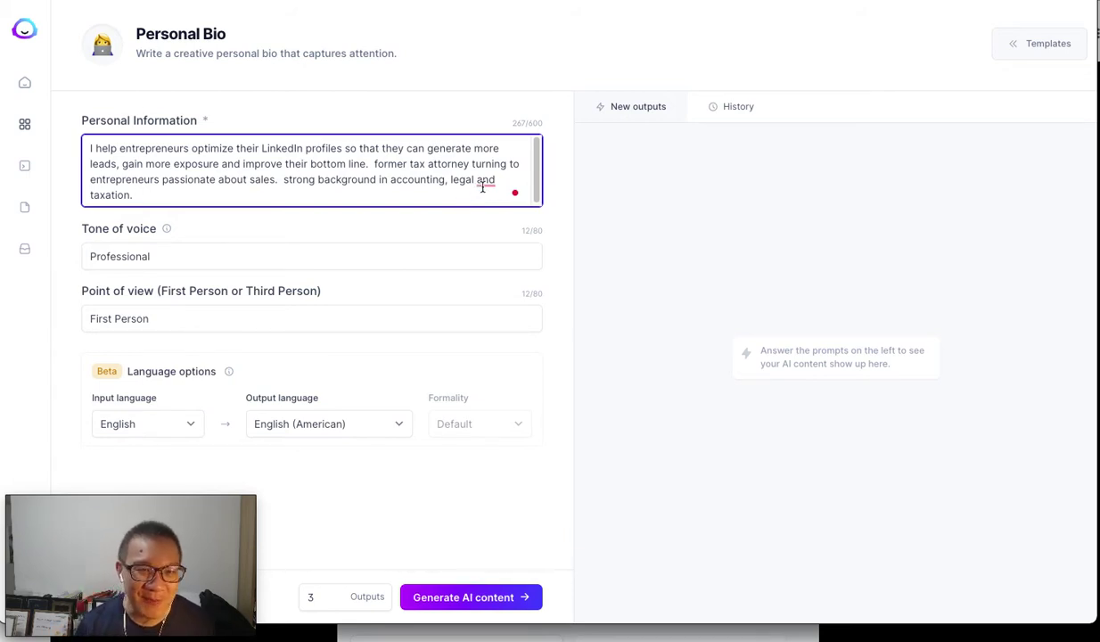
mouse_move(486, 182)
left_click(492, 219)
Replace the Personal Information text with "I help business owners optimise their LinkedIn profile".
left_click_drag(339, 192, 89, 140)
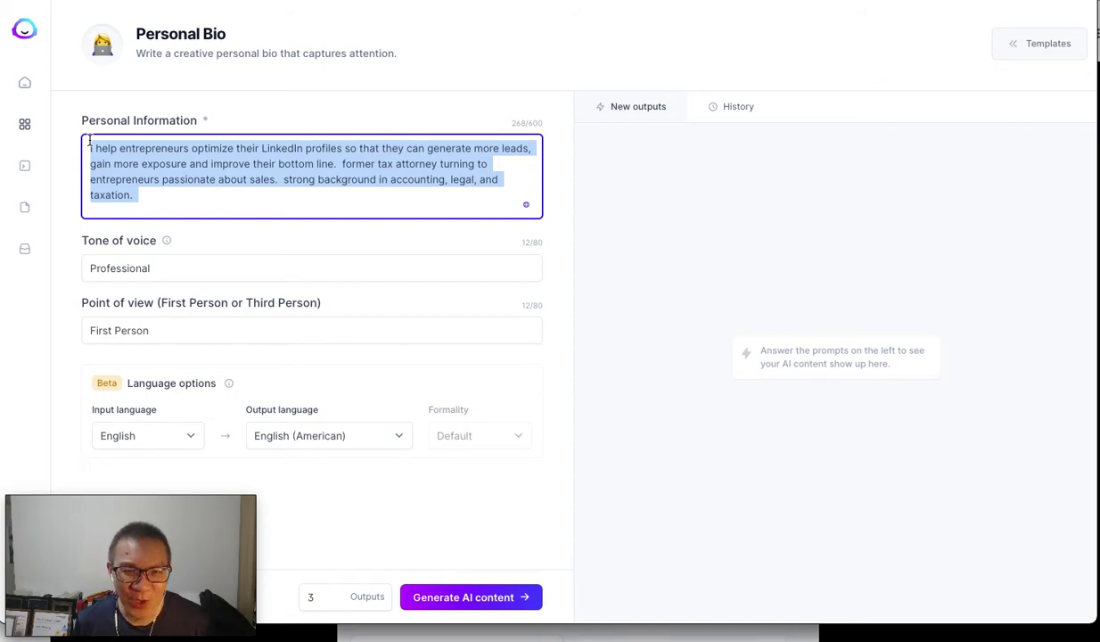
key("BackSpace")
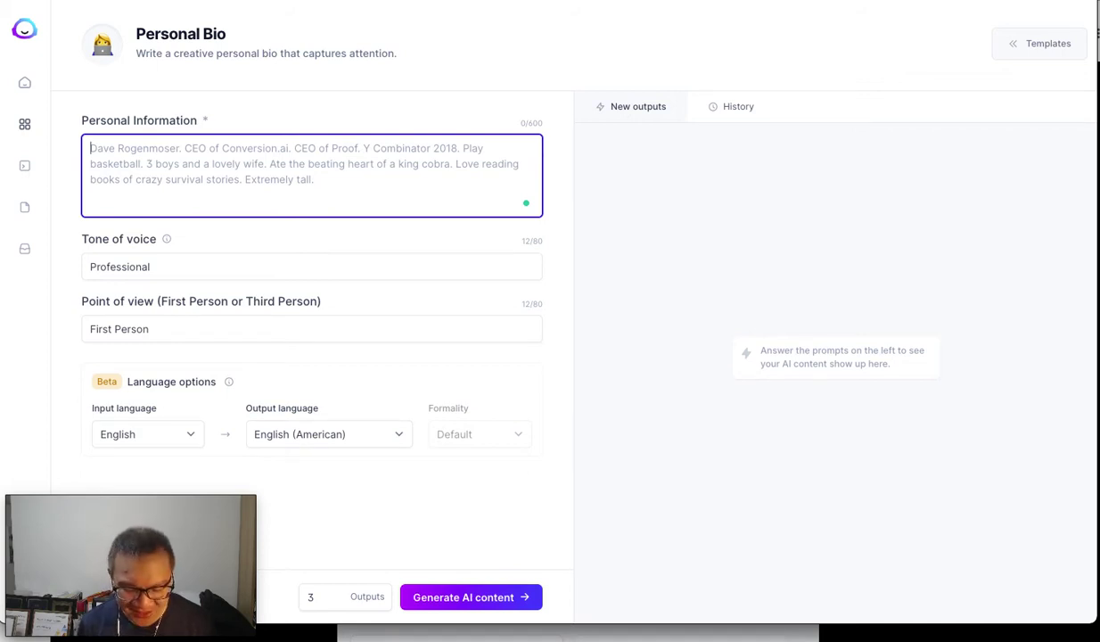
type("I have")
key("BackSpace")
key("BackSpace")
key("BackSpace")
key("BackSpace")
key("BackSpace")
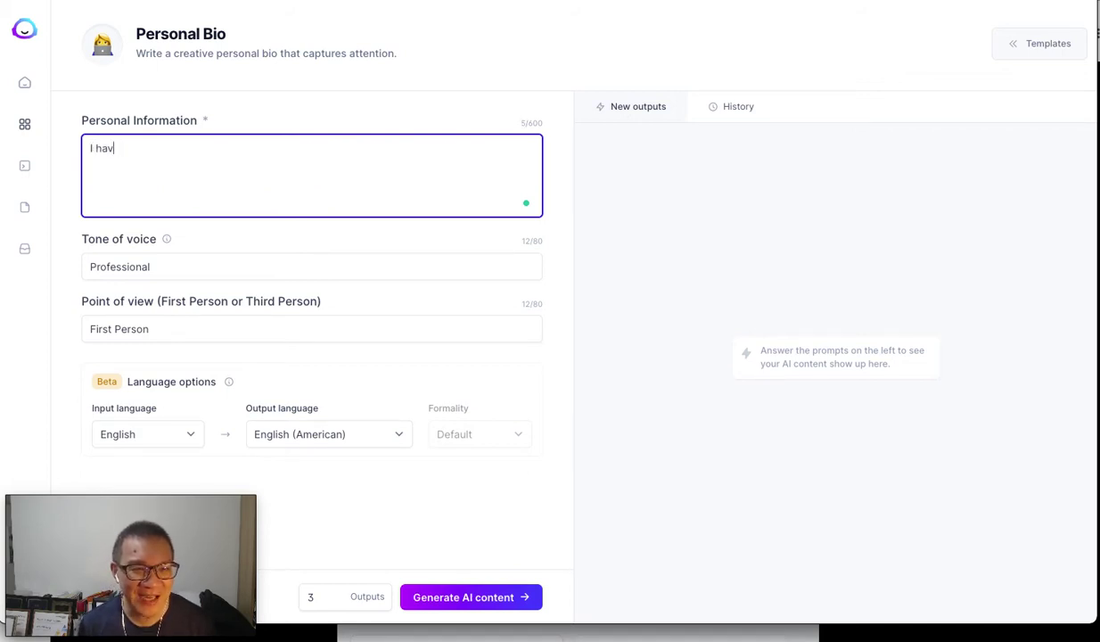
type("help ")
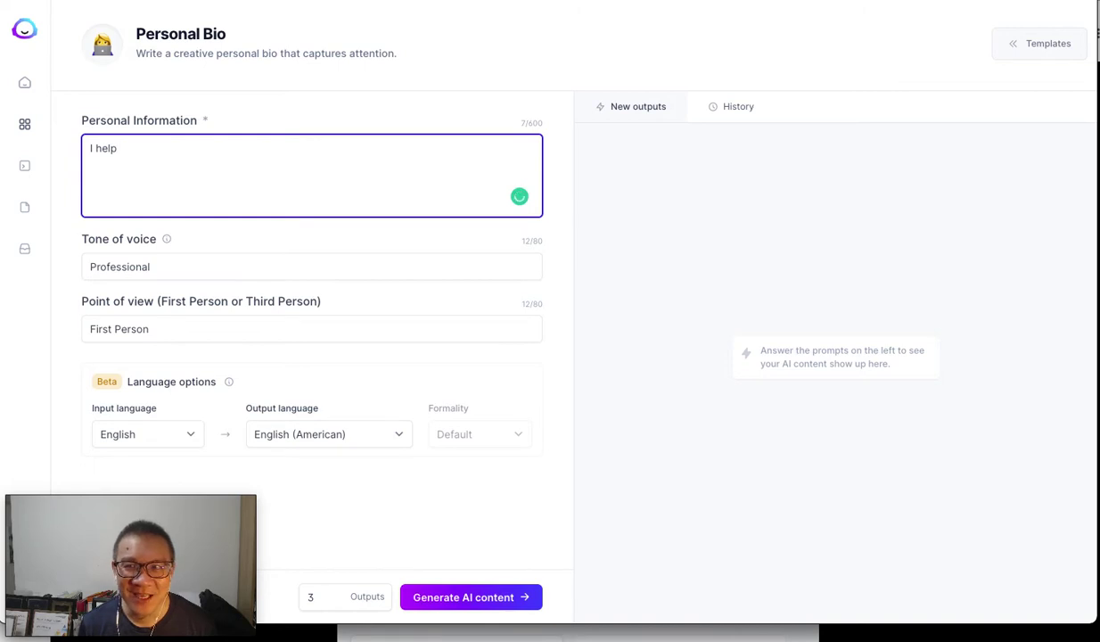
type("business o")
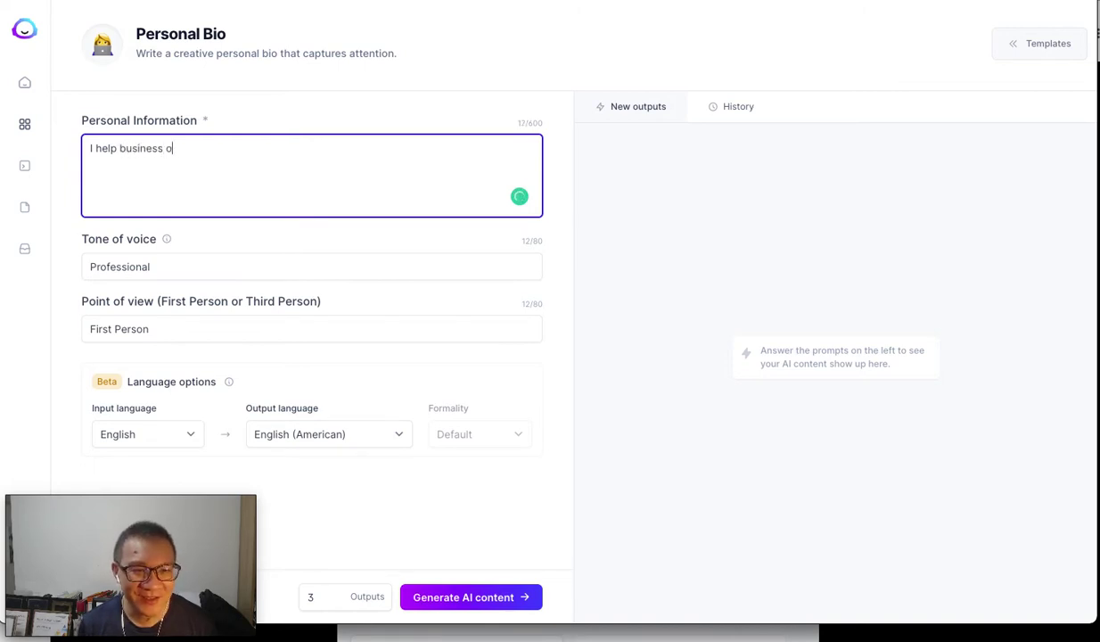
type("wners ")
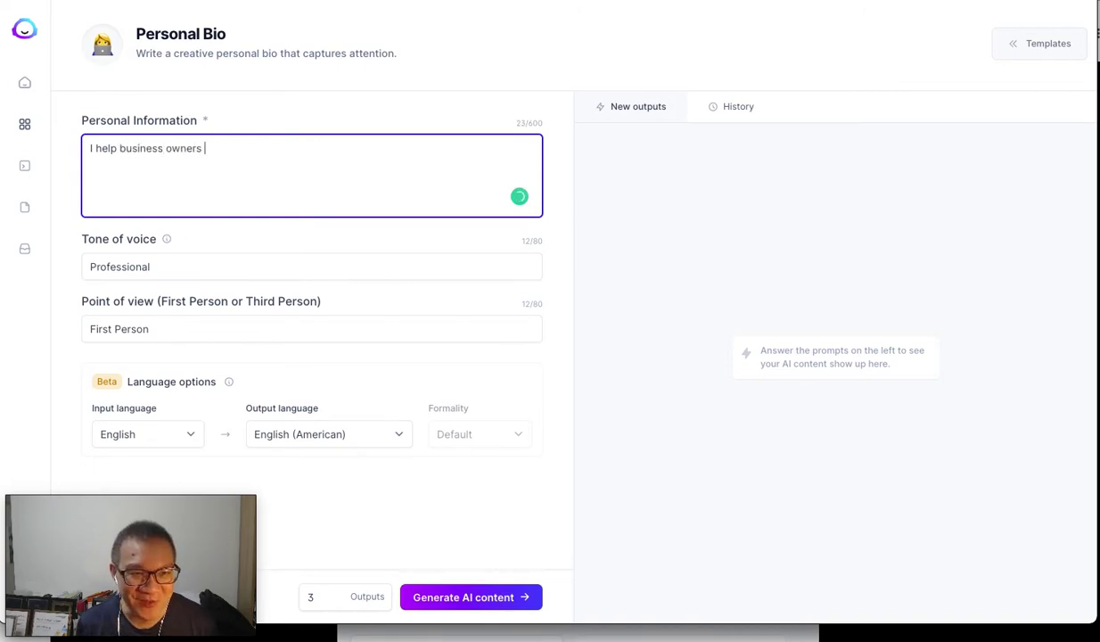
type("optim")
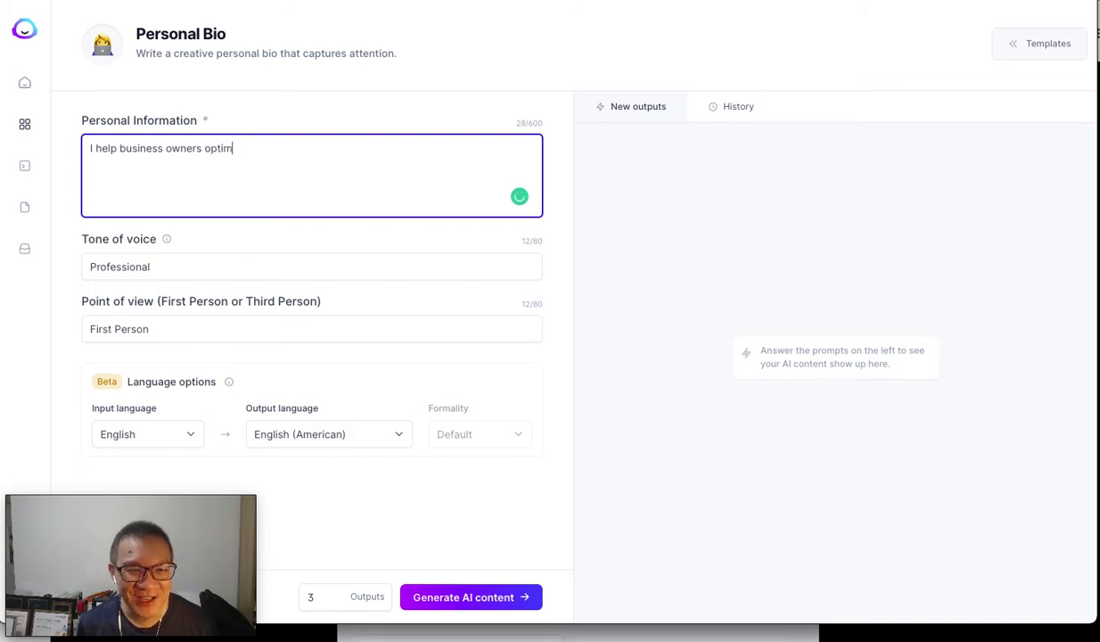
type("ise their L")
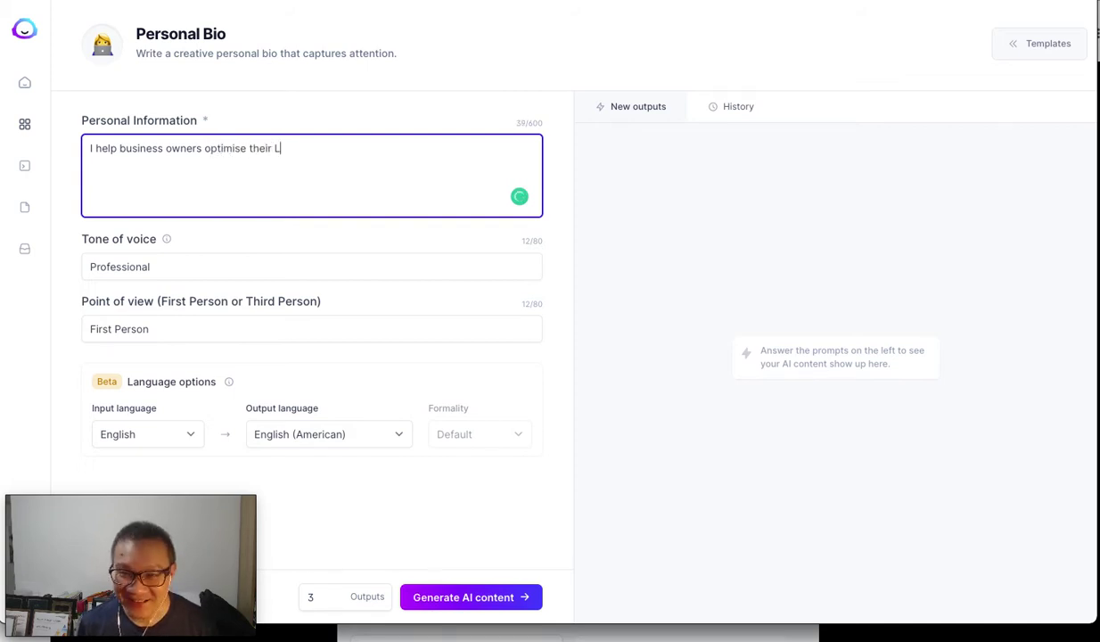
type("inkedIn profile")
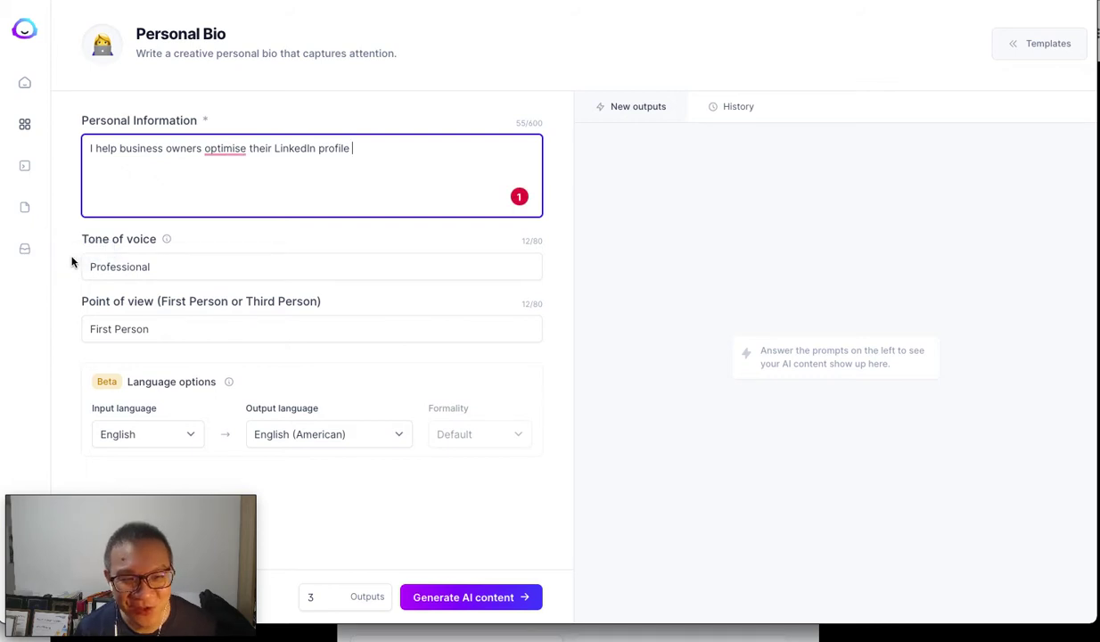
Change the spelling of "optimise" to the suggested "optimize" and generate three AI outputs for the bio.
left_click(212, 148)
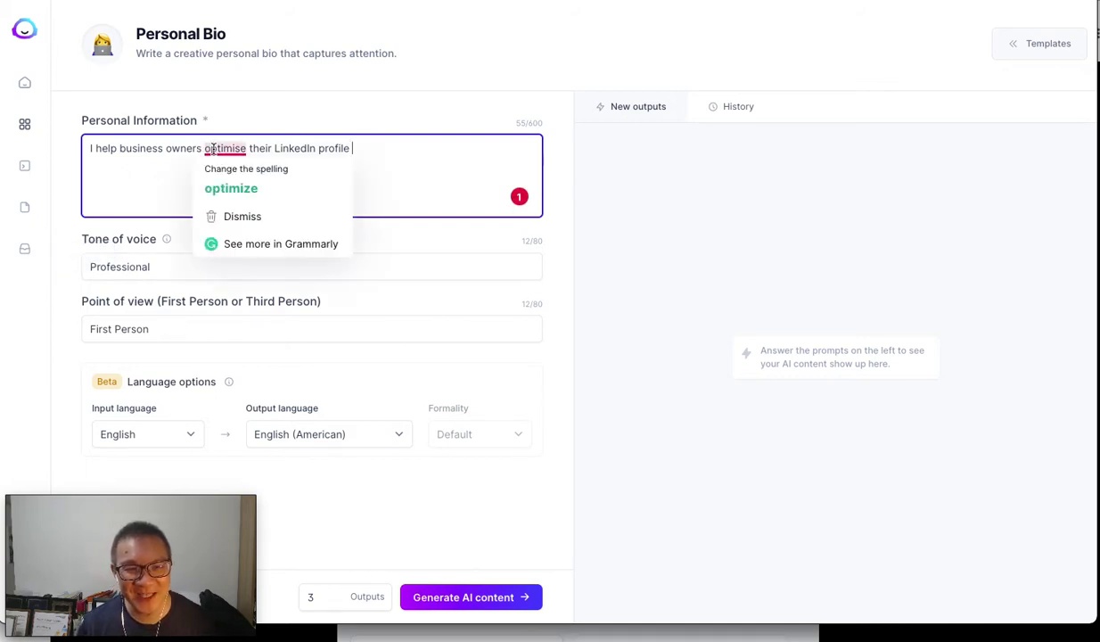
left_click(230, 185)
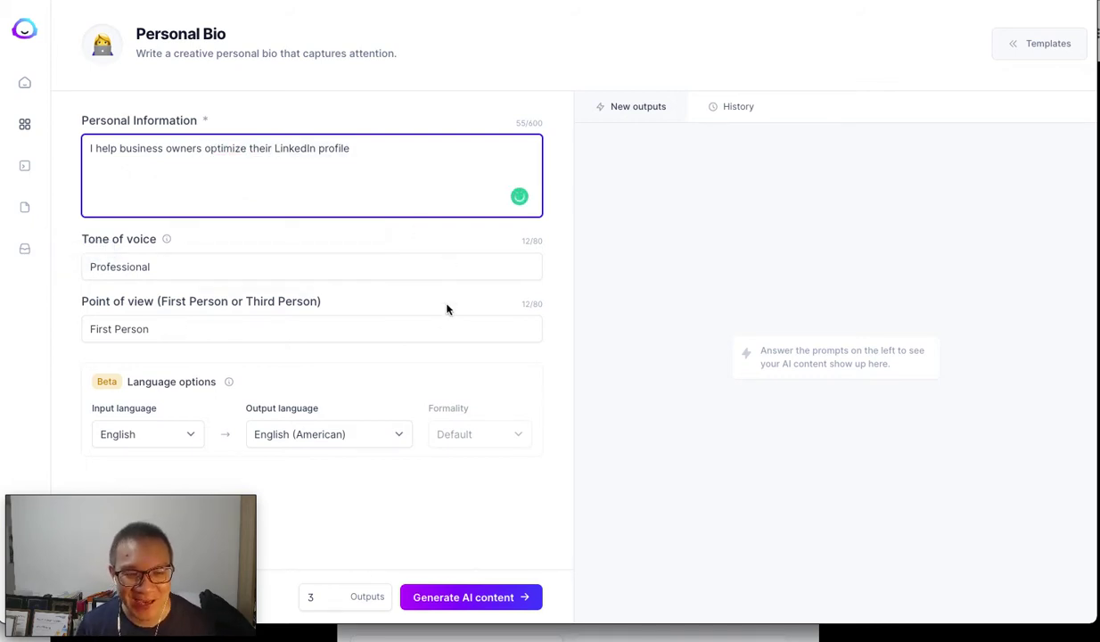
left_click(466, 605)
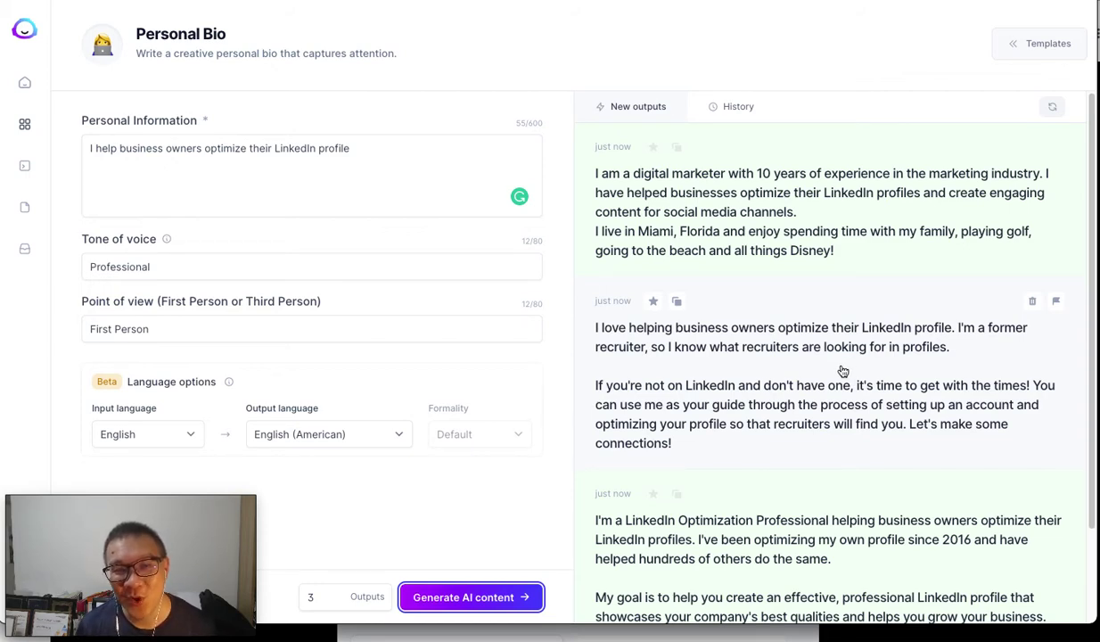
Extend the Personal Information sentence after "profile" with "so that they can acquire more leads,".
left_click(400, 148)
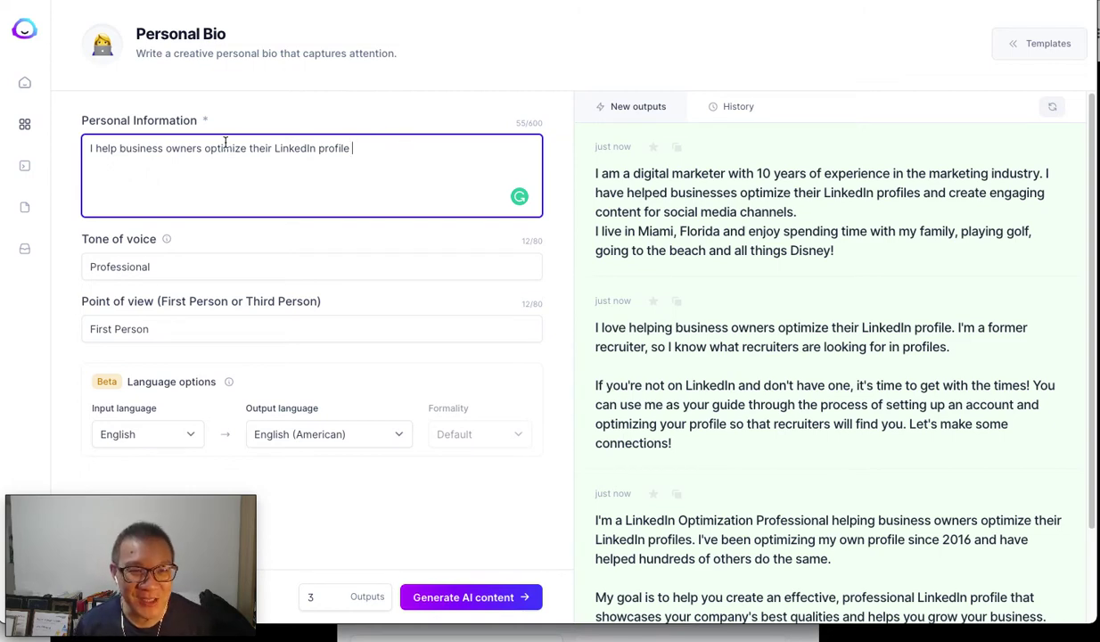
left_click_drag(204, 148, 244, 146)
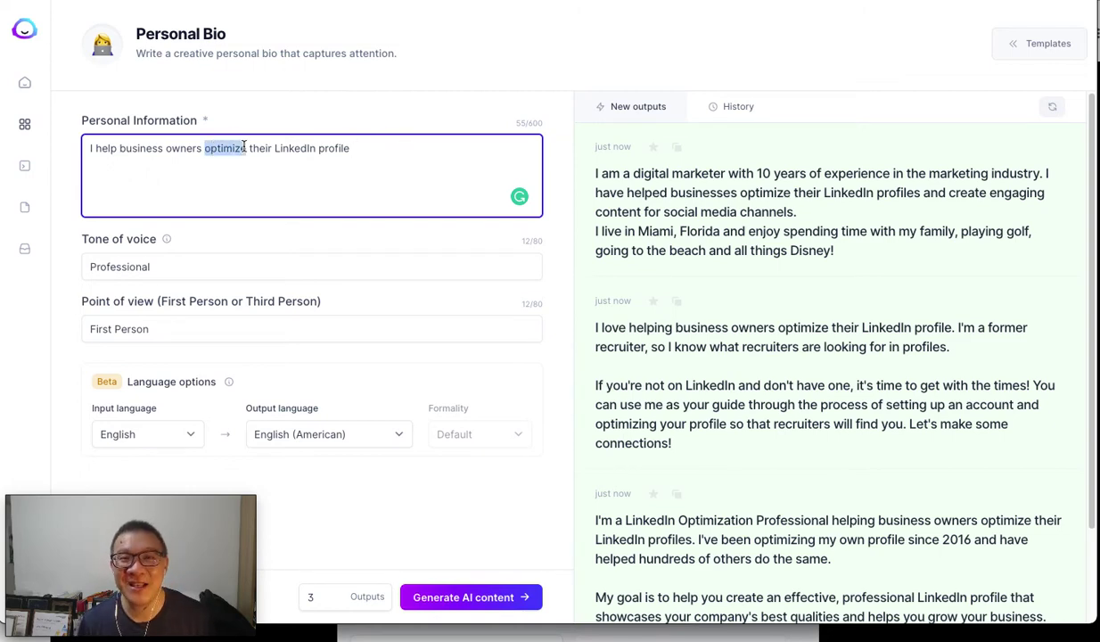
left_click(488, 156)
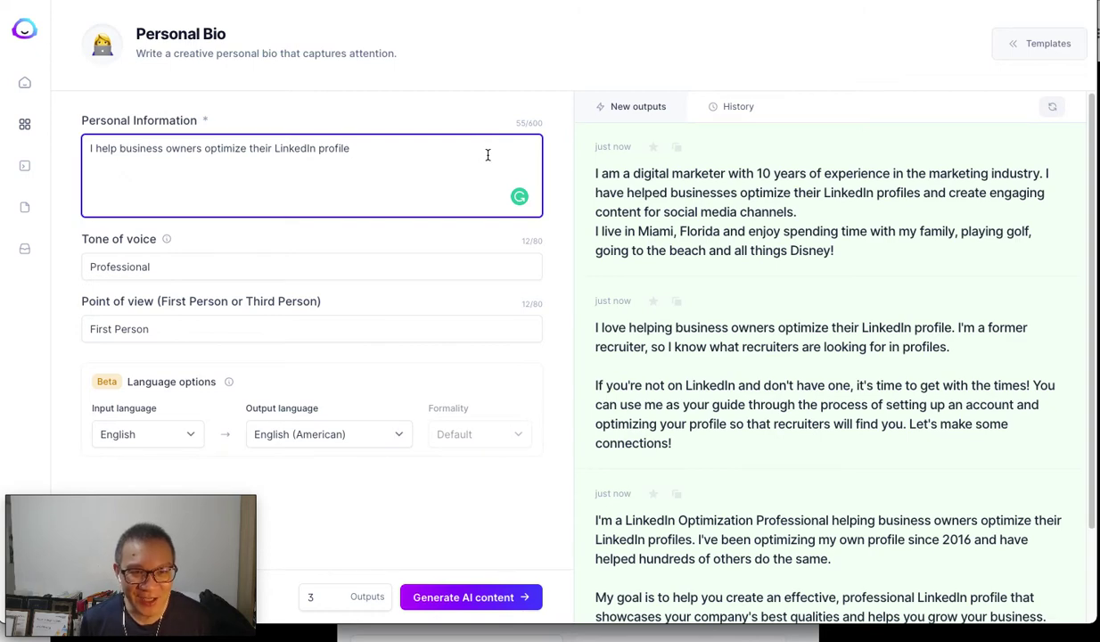
type("so th")
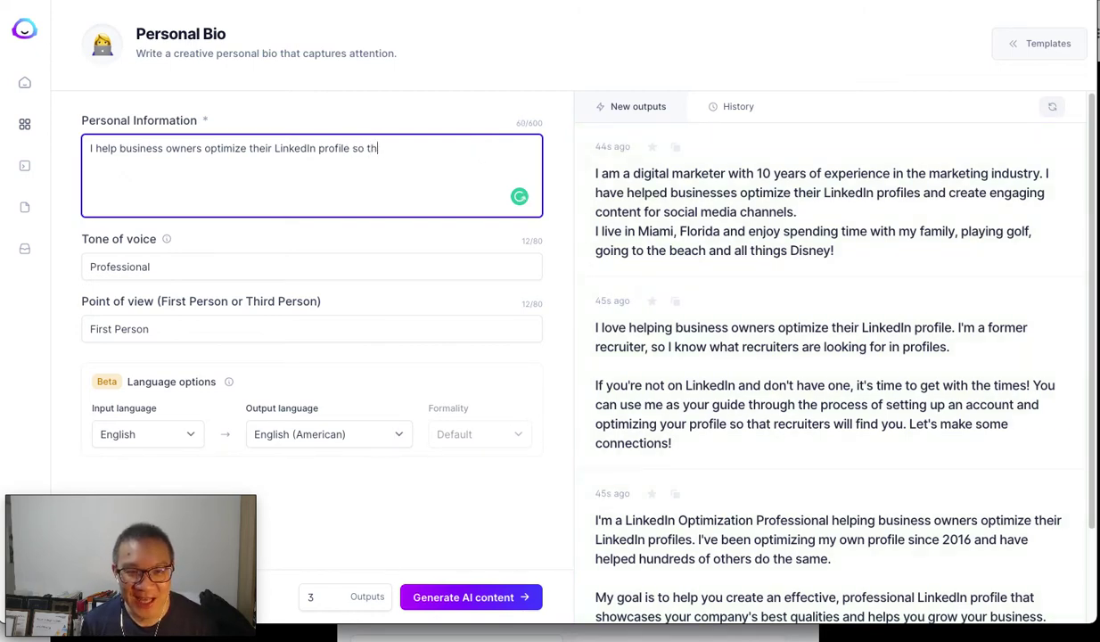
type("at they can get")
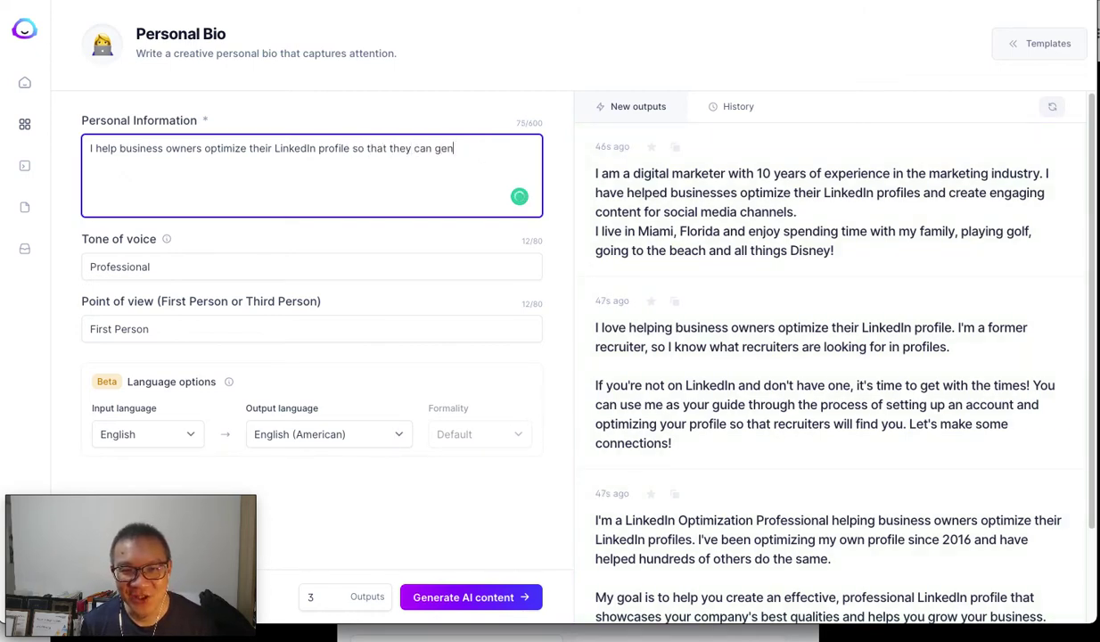
key("BackSpace")
key("BackSpace")
key("BackSpace")
type("ac")
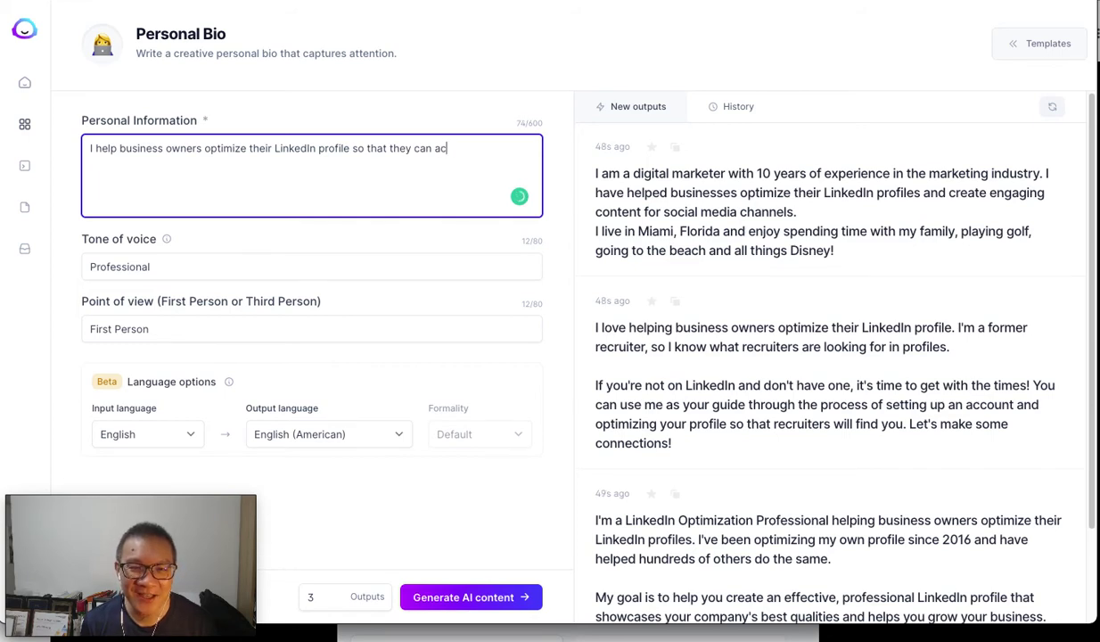
type("quire more leads, ")
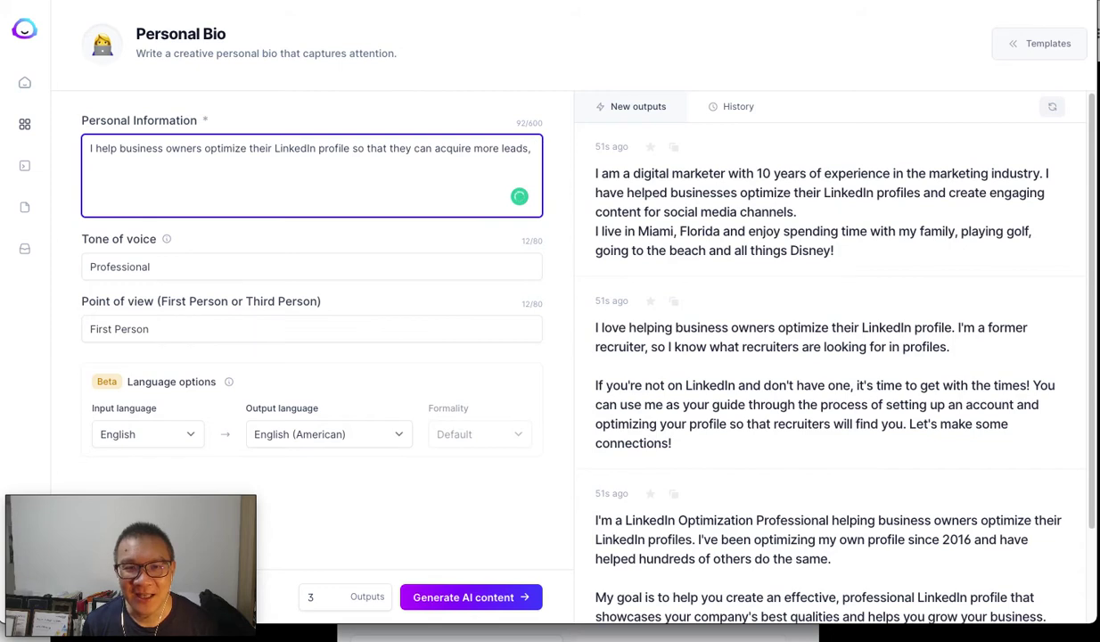
type("gain more e")
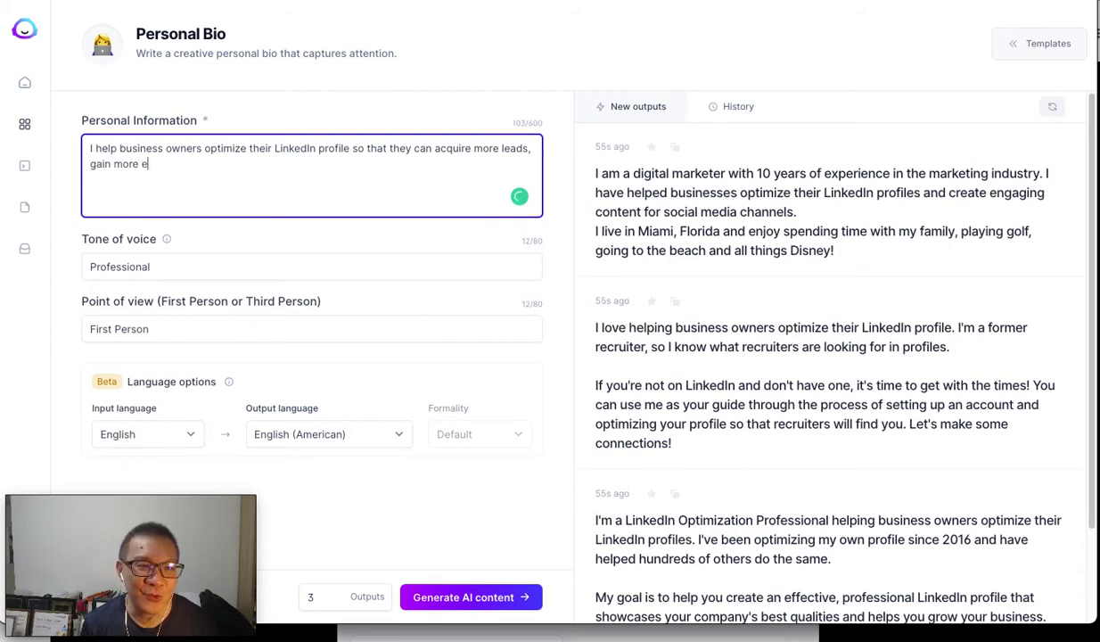
key("BackSpace")
type("reach")
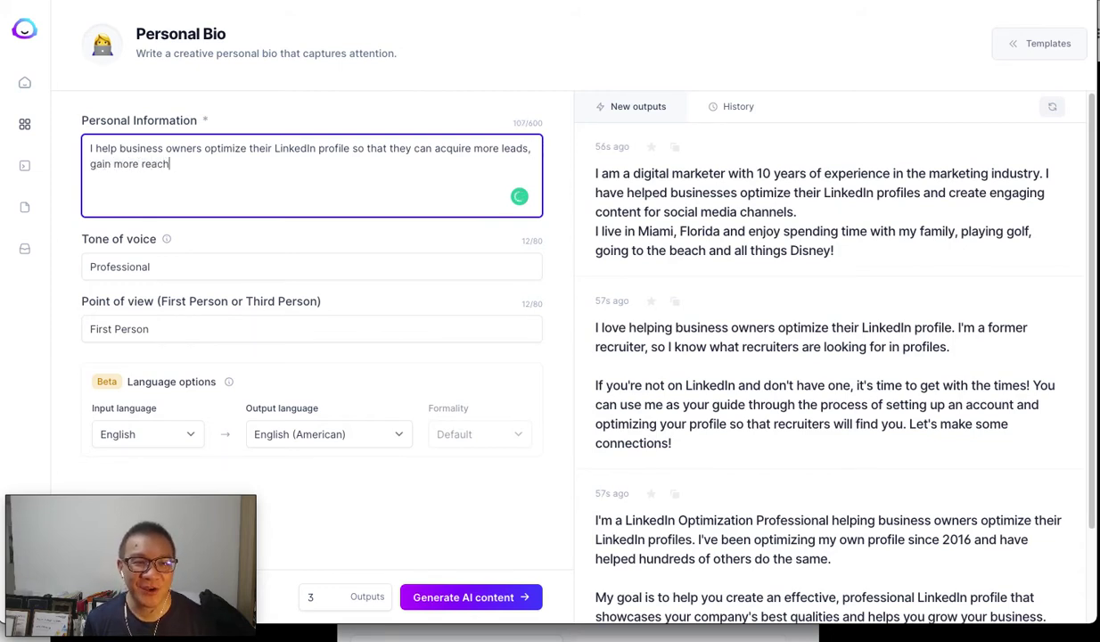
key("BackSpace")
key("BackSpace")
key("BackSpace")
key("BackSpace")
key("BackSpace")
key("BackSpace")
key("BackSpace")
key("BackSpace")
key("BackSpace")
key("BackSpace")
key("BackSpace")
key("BackSpace")
key("BackSpace")
key("BackSpace")
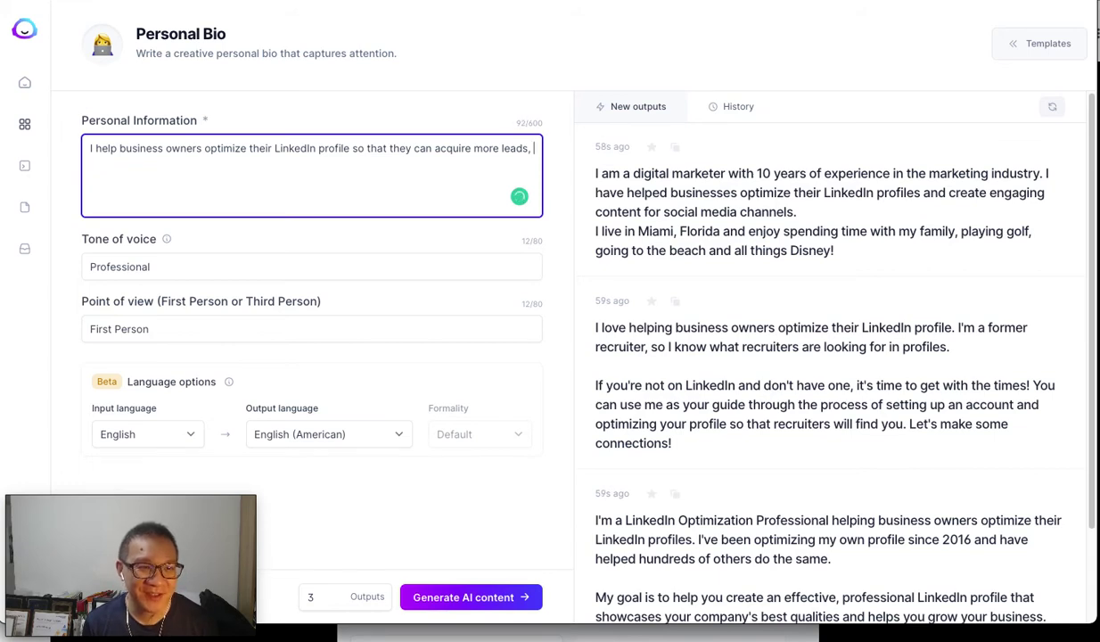
Finish the Personal Information sentence with "improve their reach, and make more sales.".
type("improve their reach")
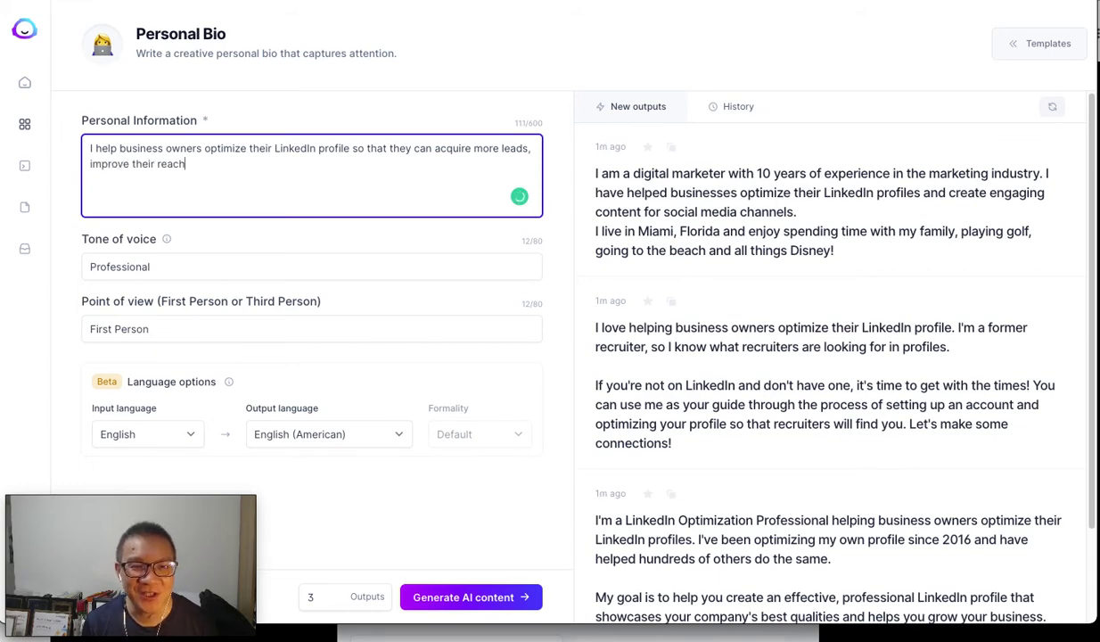
type(", and mak")
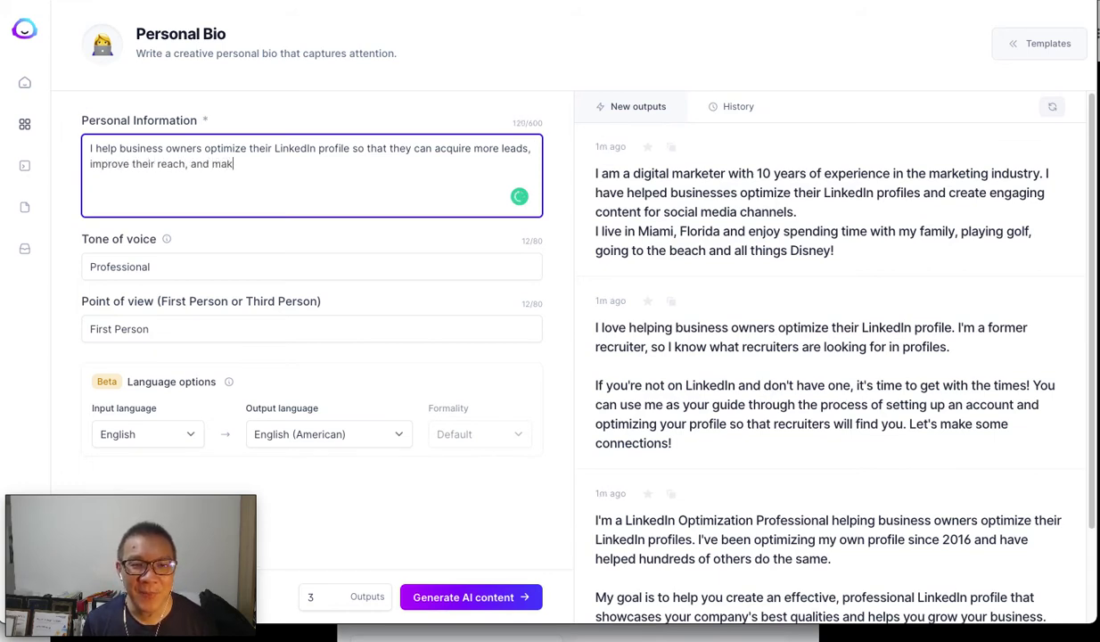
type("e more sa")
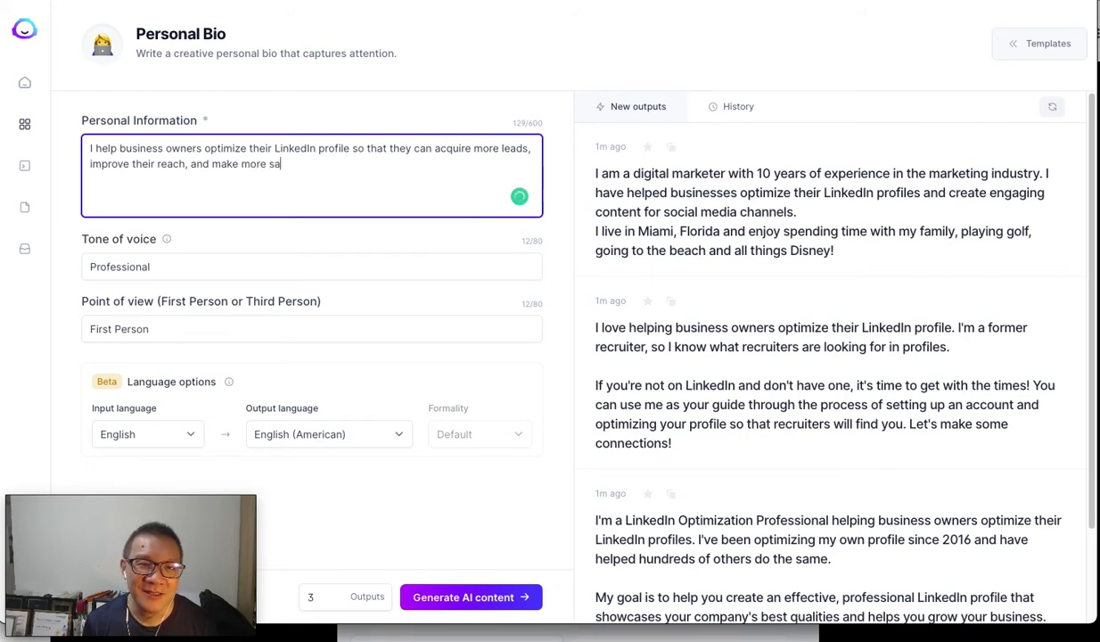
type("les.")
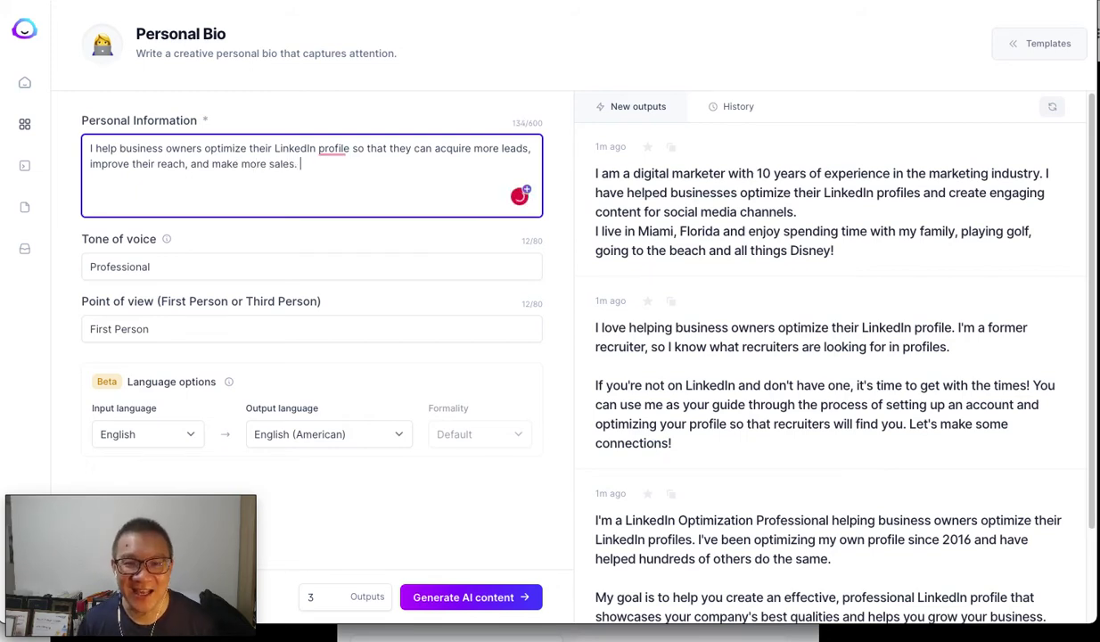
Accept the suggested correction of "profile" to "profiles" and generate three AI outputs for the bio.
mouse_move(344, 143)
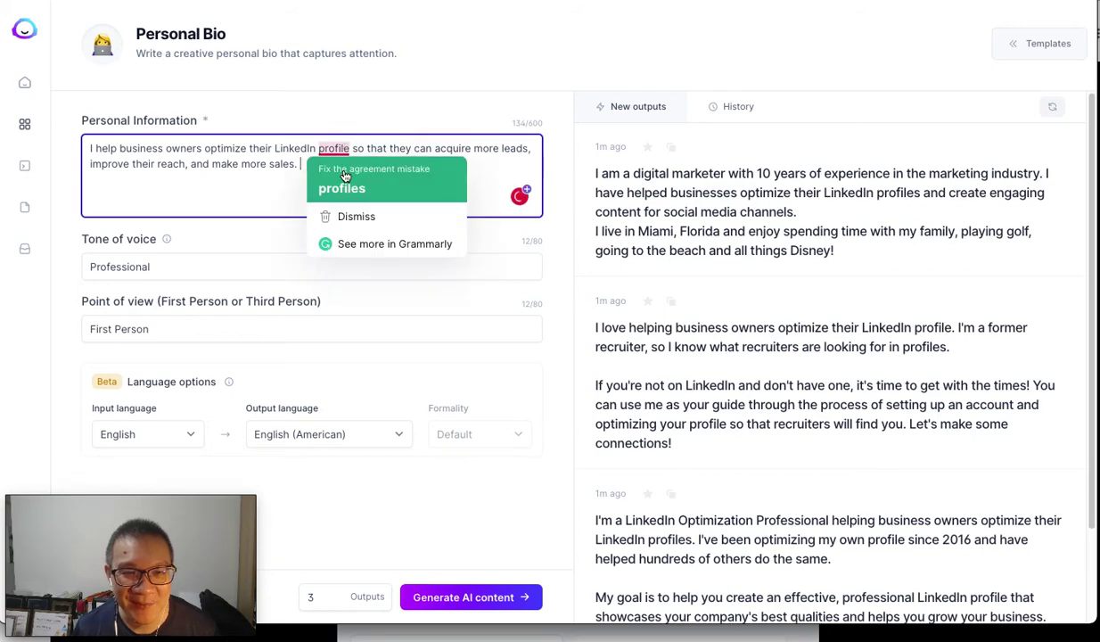
left_click(341, 187)
left_click(473, 602)
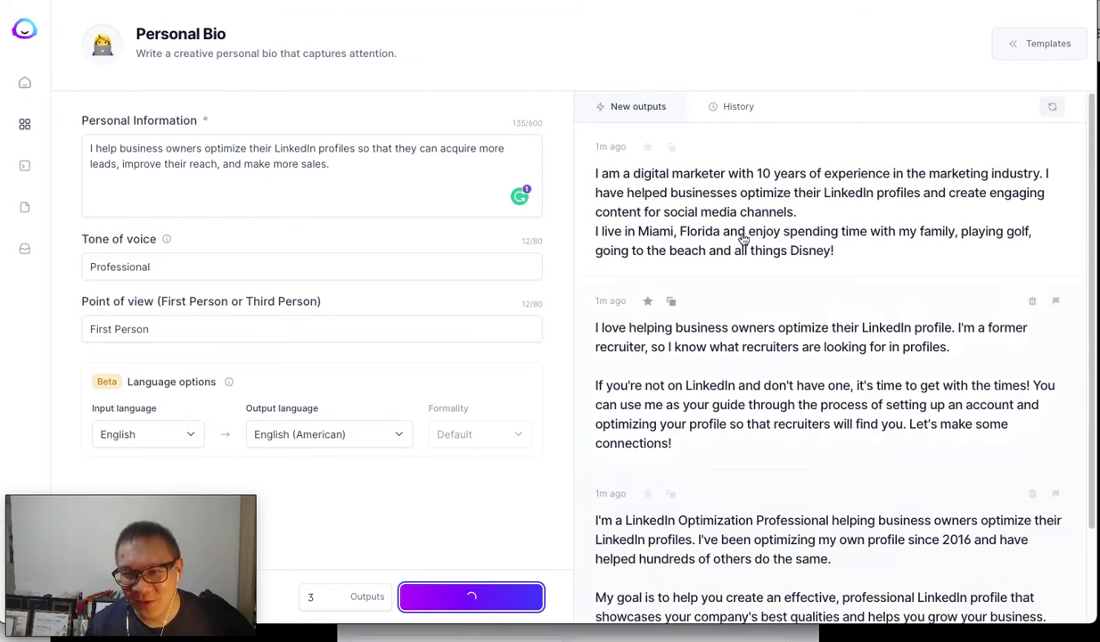
scroll(852, 379, "down", 4)
scroll(851, 379, "down", 3)
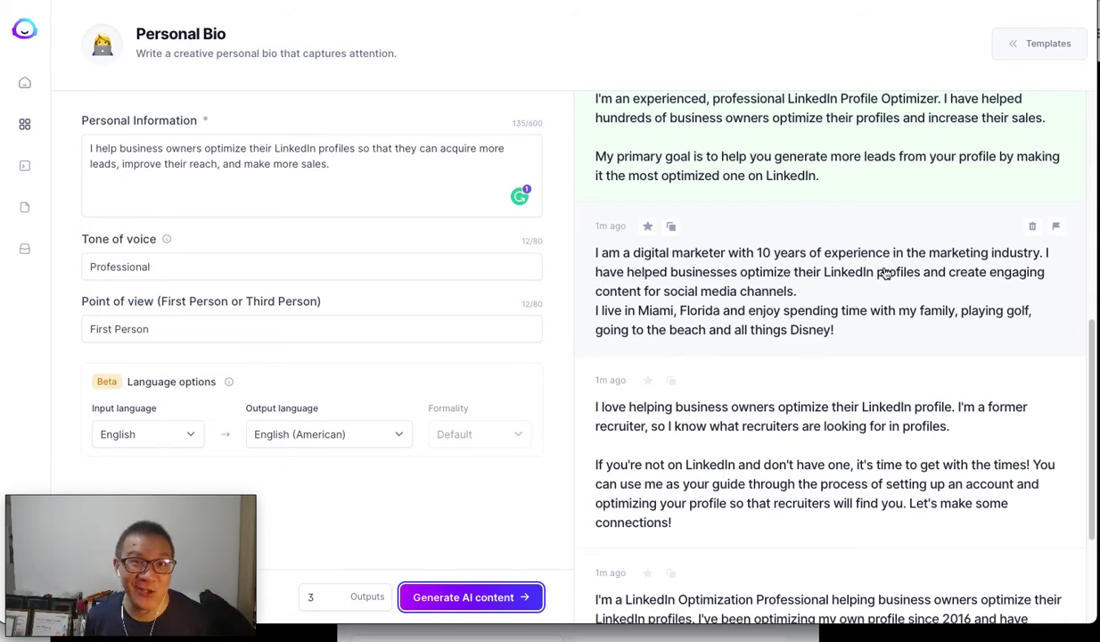
scroll(885, 273, "up", 8)
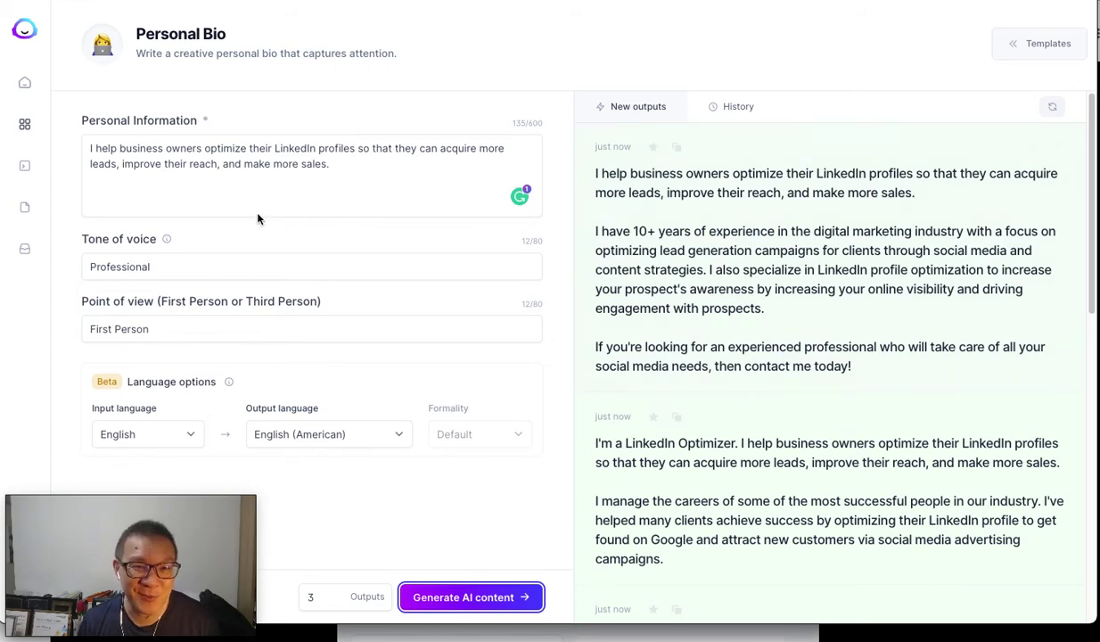
Highlight the Personal Information text, then switch to the LinkedIn profile and highlight the headline under the name.
left_click_drag(331, 167, 105, 153)
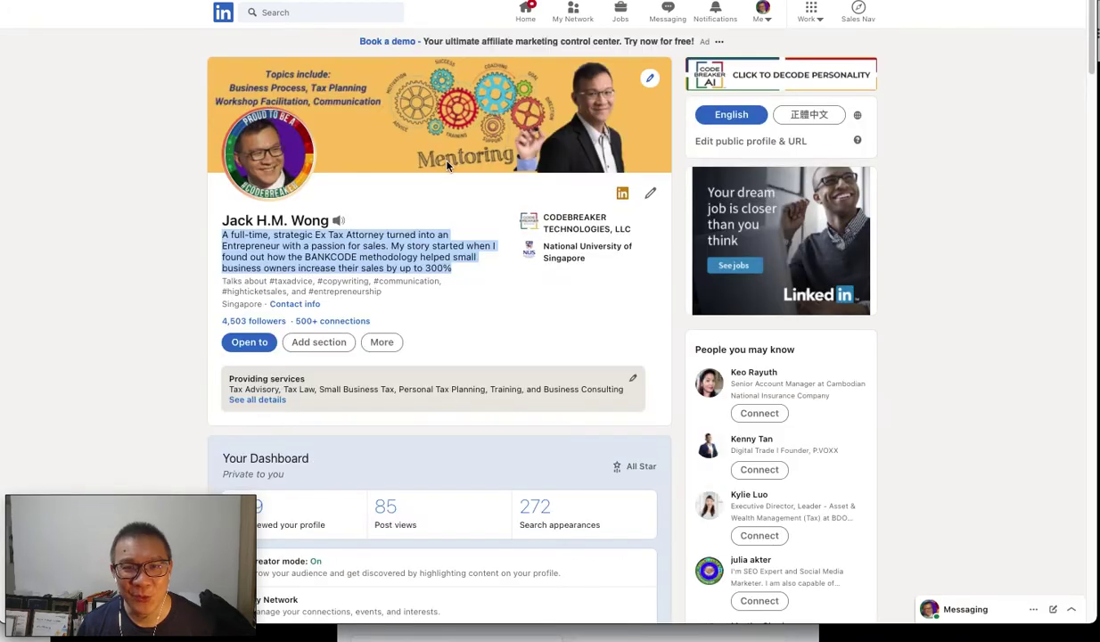
left_click(392, 252)
left_click_drag(221, 239, 470, 272)
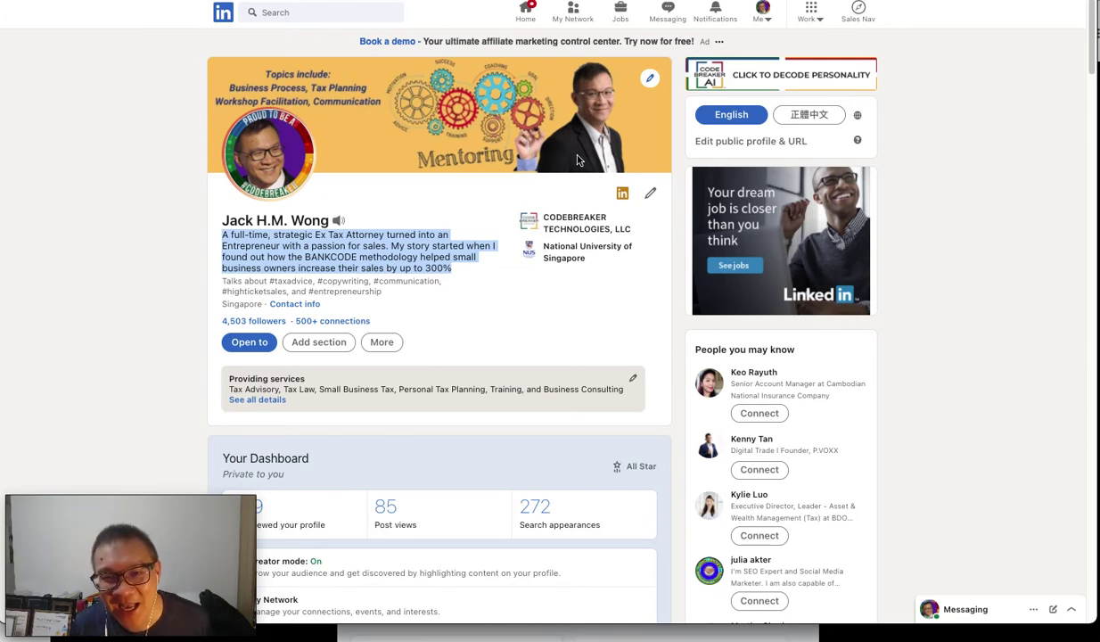
left_click(417, 250)
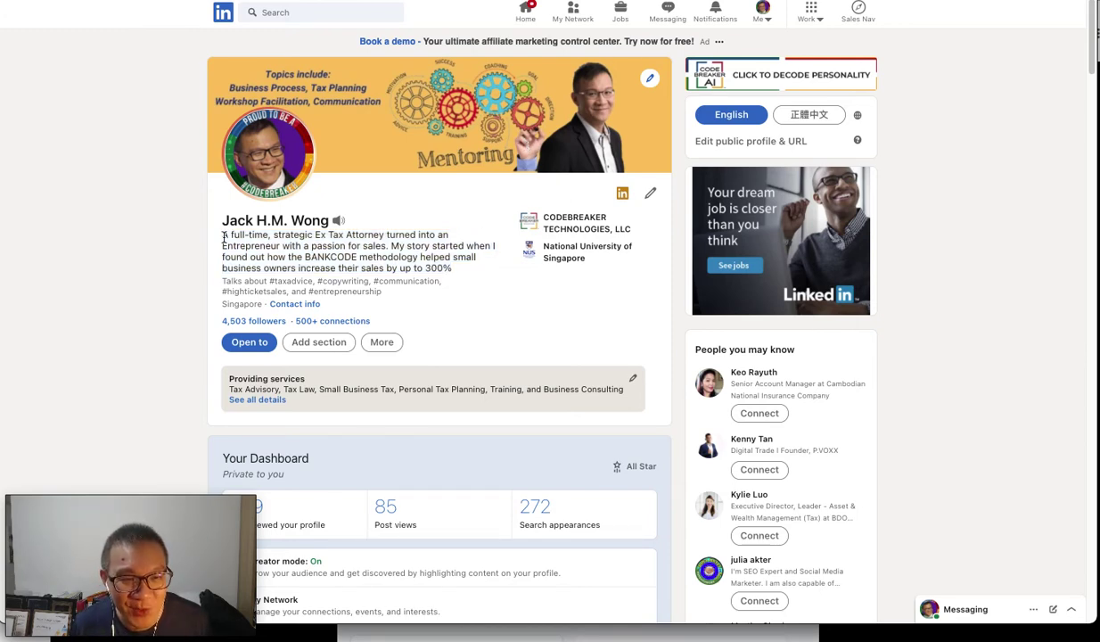
left_click_drag(222, 233, 470, 273)
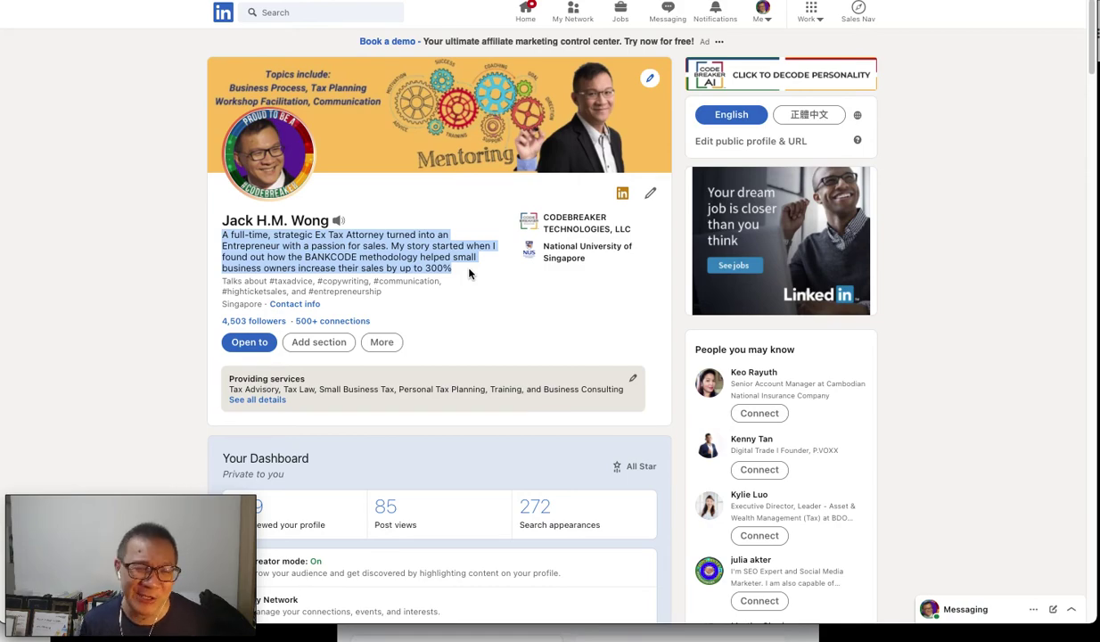
Open the LinkedIn profile's About section for editing, enlarge the summary box and select its first two paragraphs.
scroll(469, 274, "down", 4)
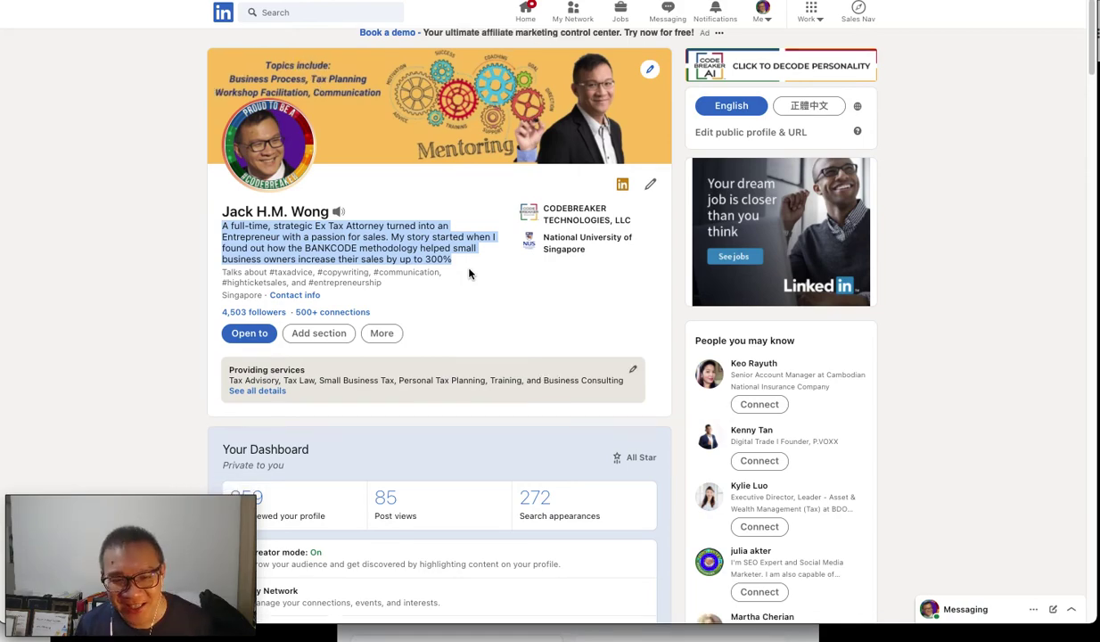
scroll(469, 274, "down", 8)
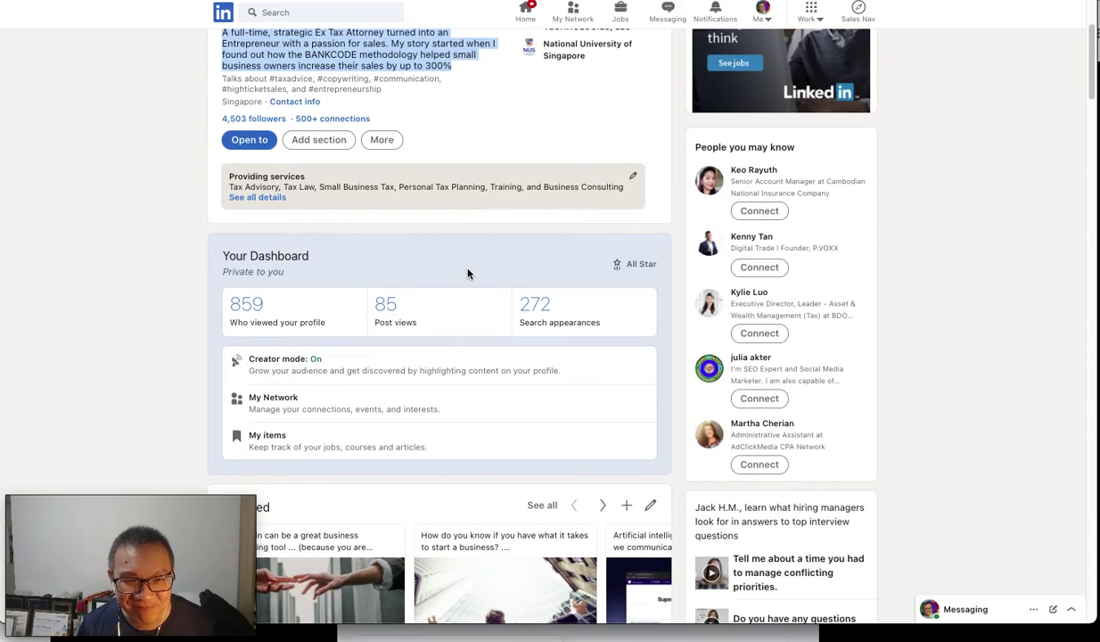
scroll(469, 274, "up", 8)
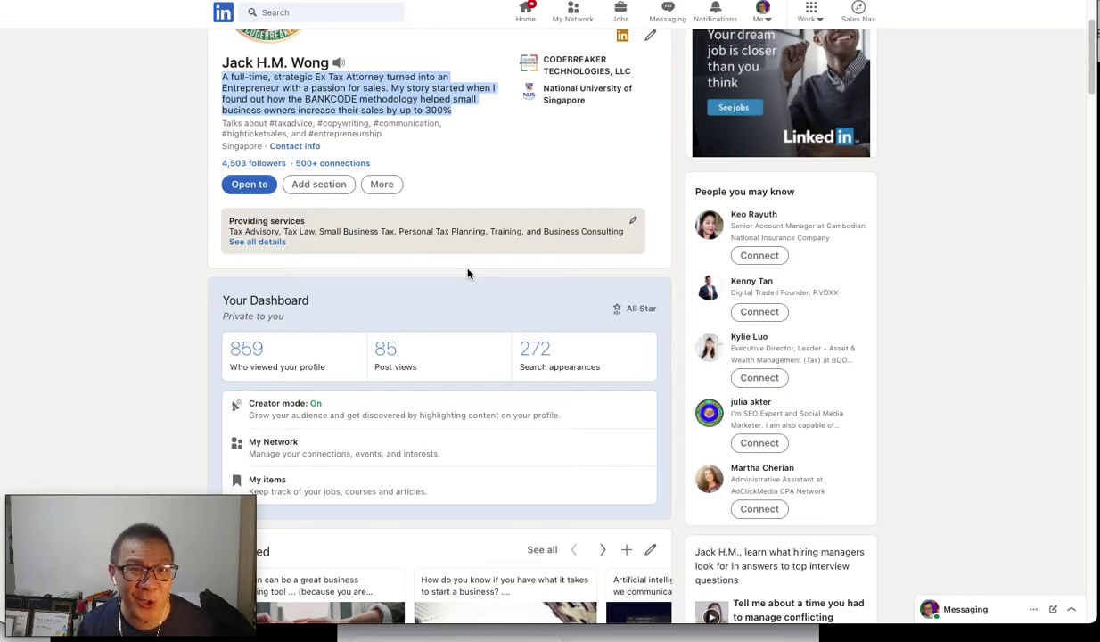
scroll(469, 274, "down", 10)
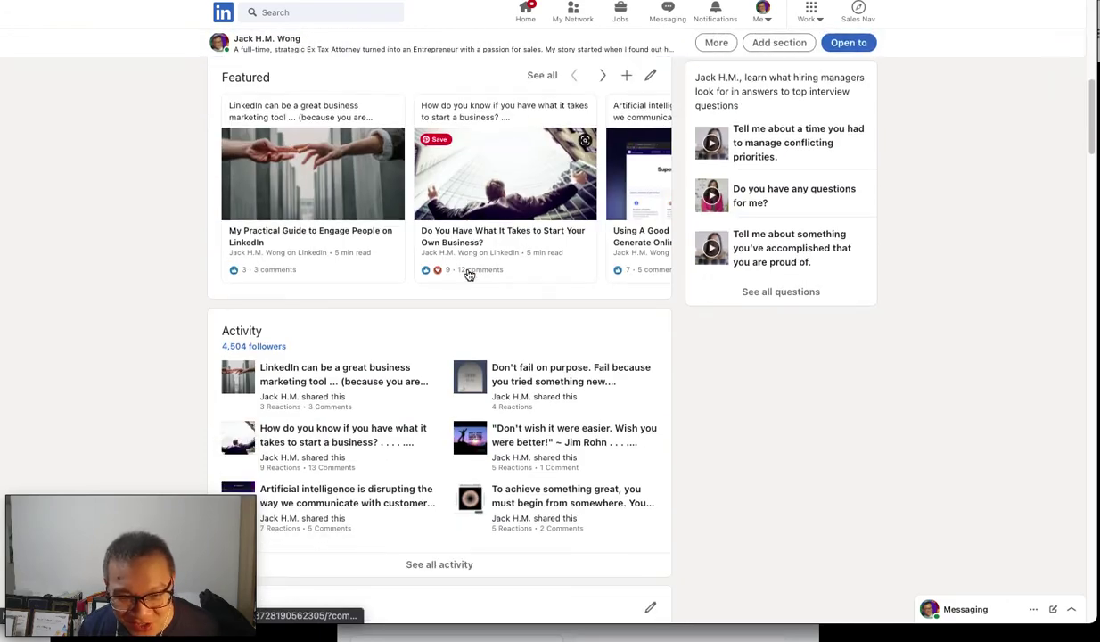
scroll(469, 273, "down", 5)
scroll(523, 327, "down", 1)
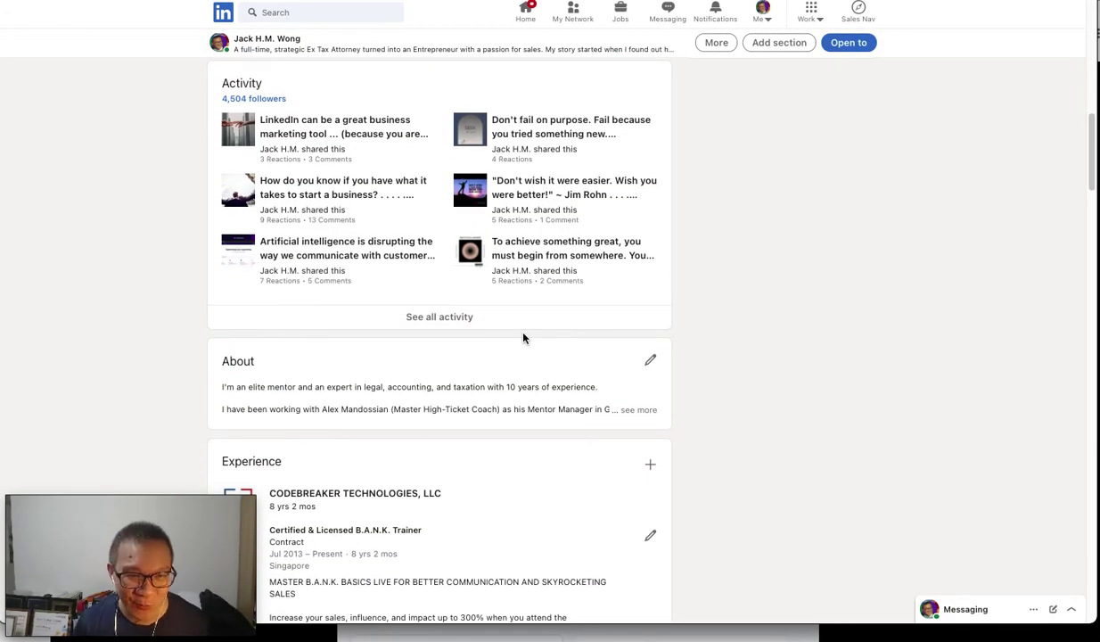
scroll(606, 361, "down", 1)
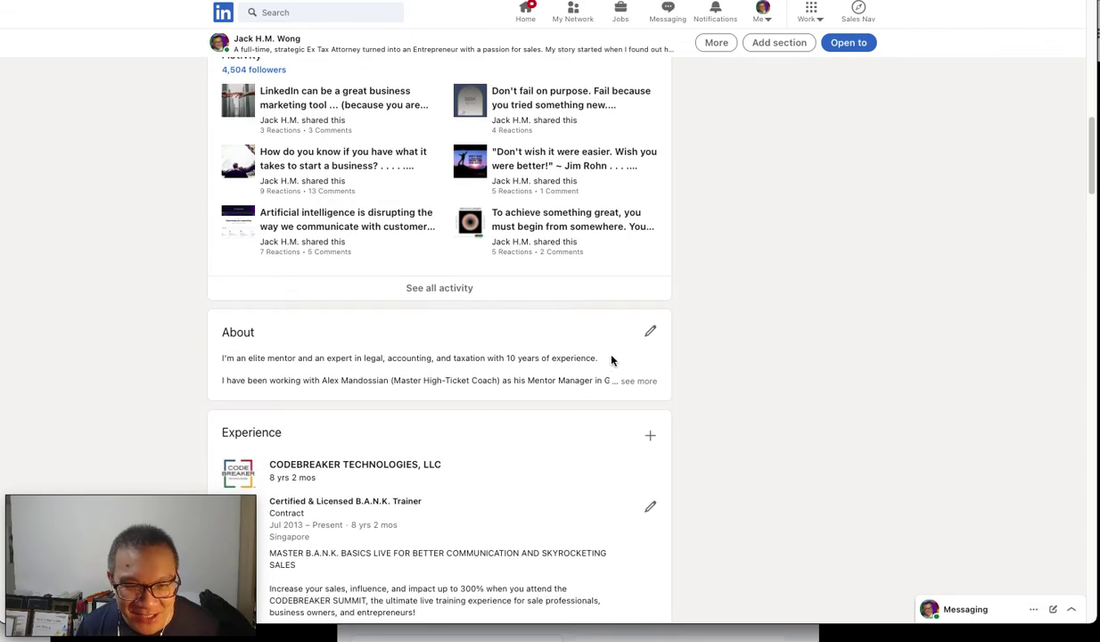
left_click(650, 335)
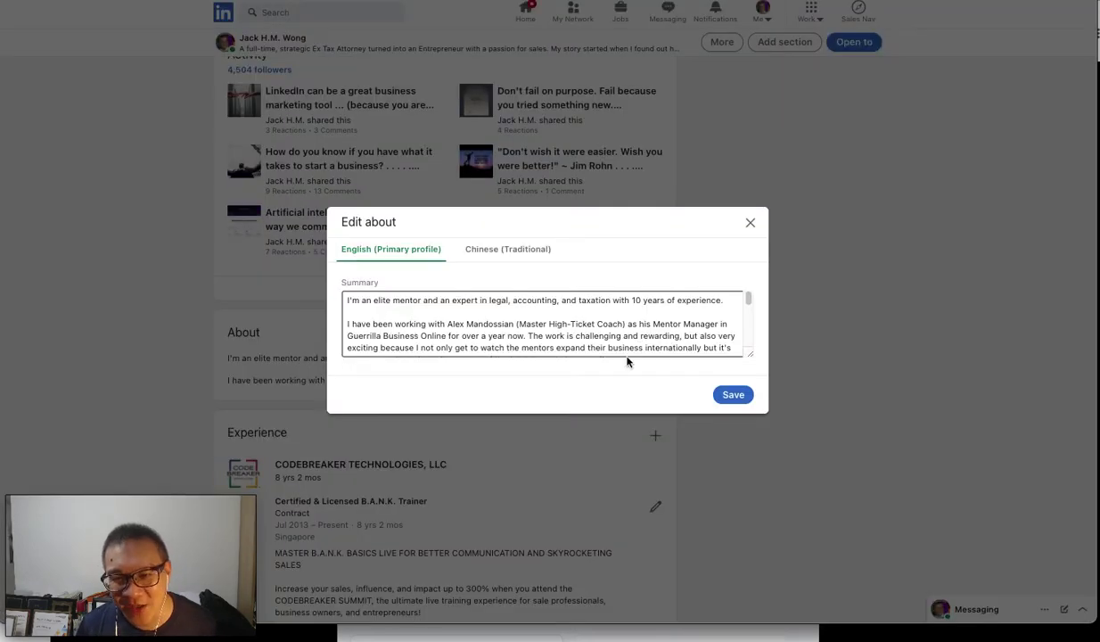
left_click_drag(750, 352, 762, 478)
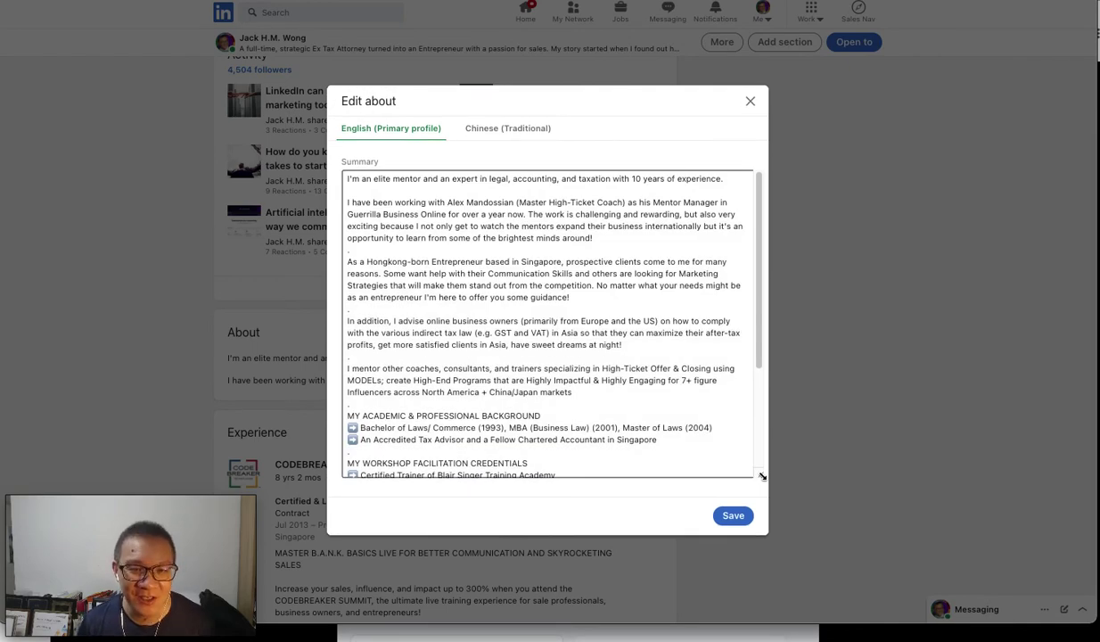
left_click(605, 234)
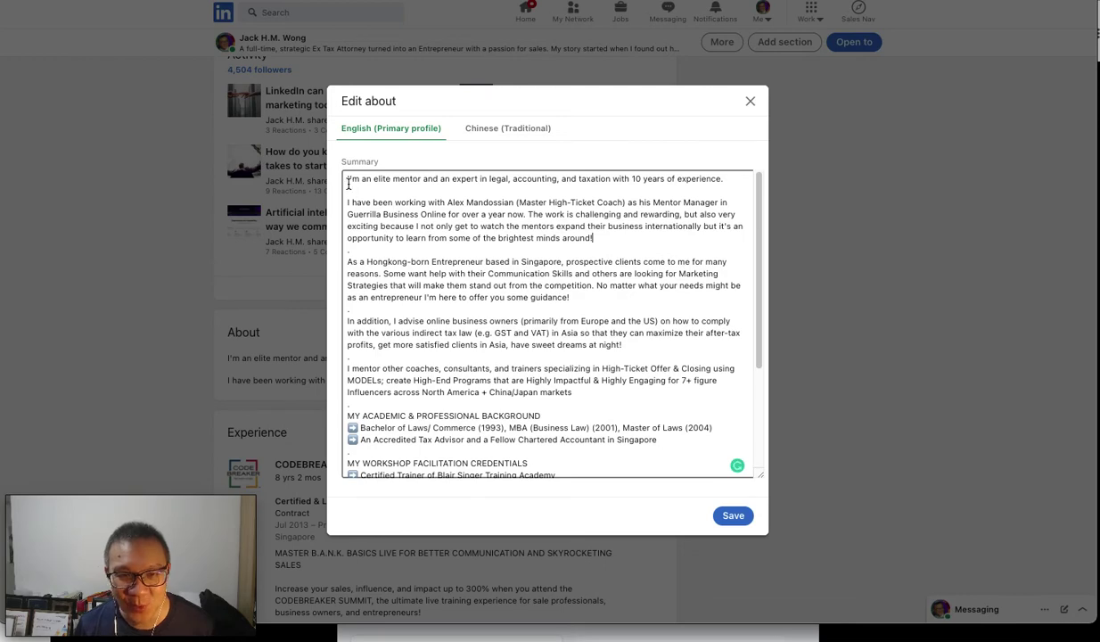
left_click_drag(349, 177, 629, 253)
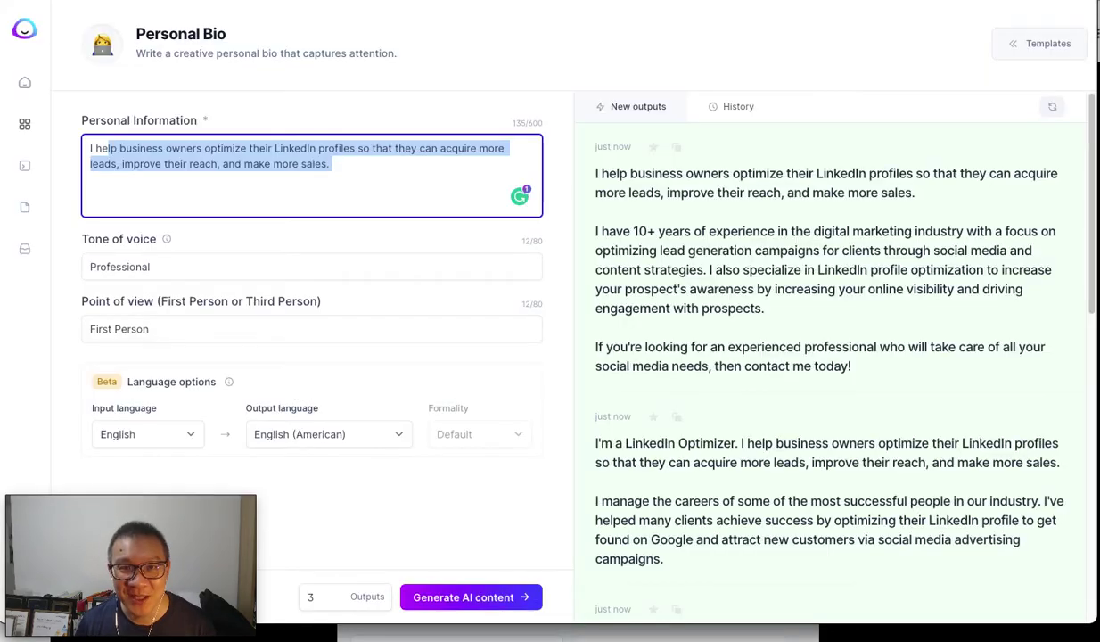
Open the Content Improver template from the template library and select all the text in its Content field.
left_click(24, 82)
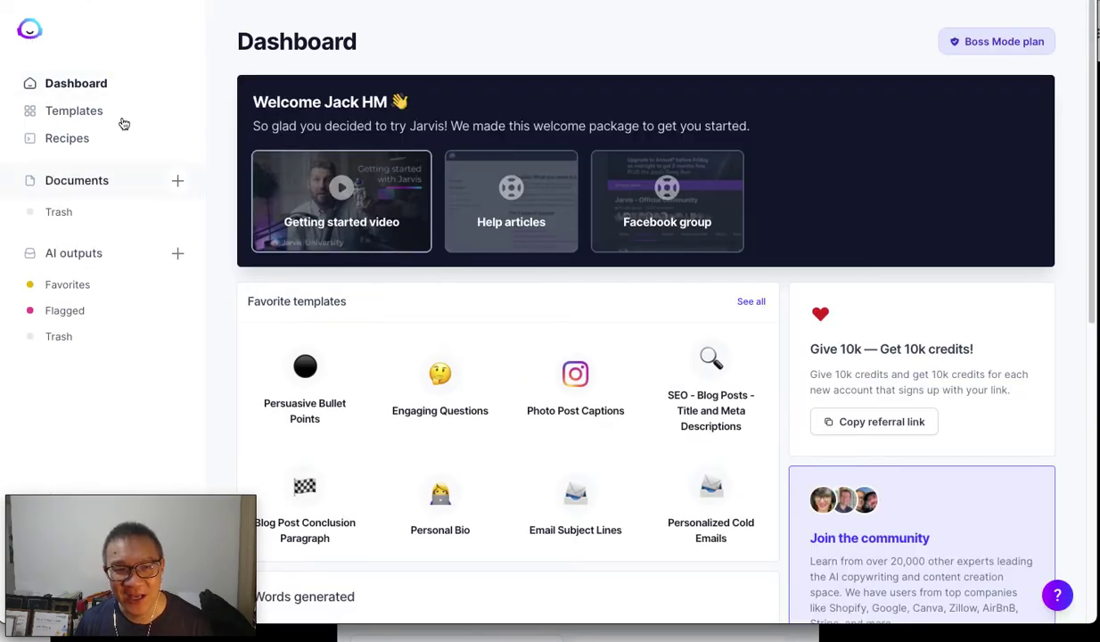
left_click(78, 111)
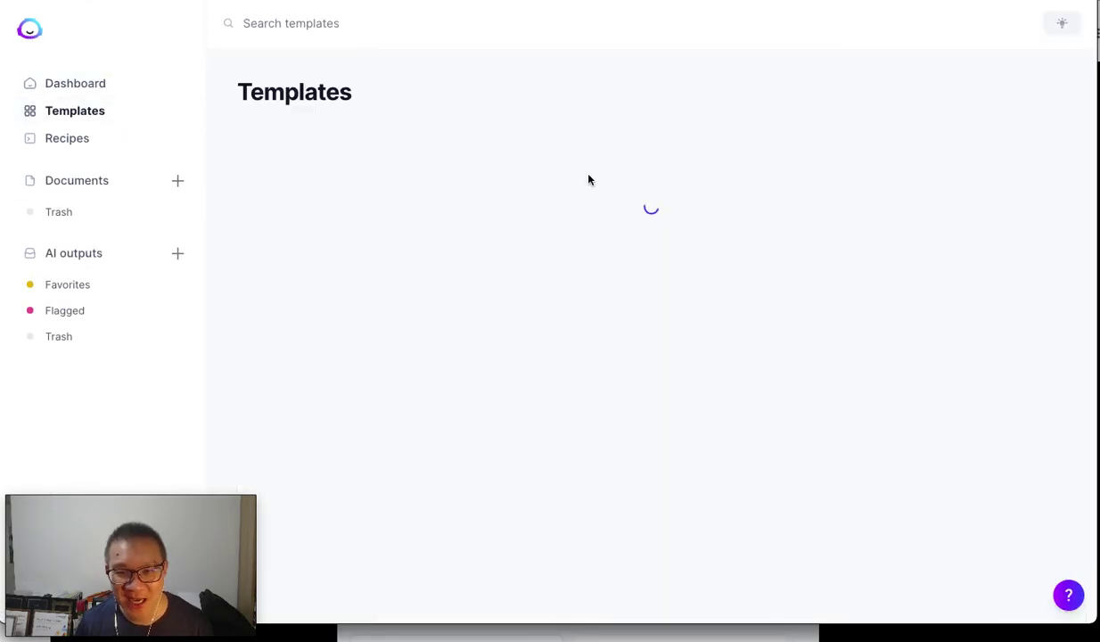
scroll(851, 247, "down", 1)
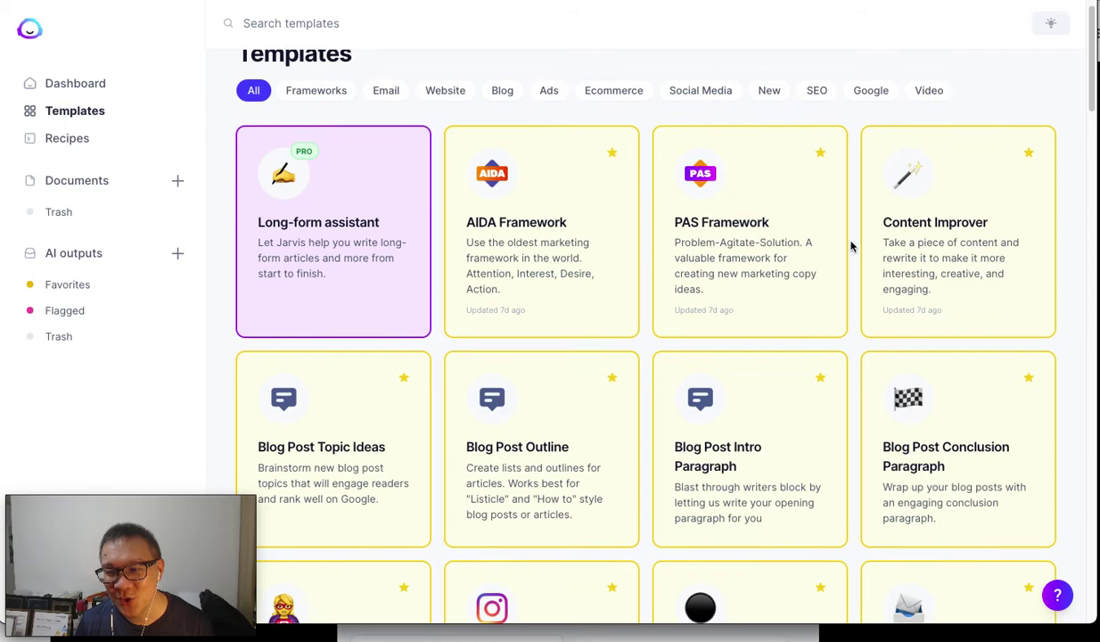
left_click(968, 254)
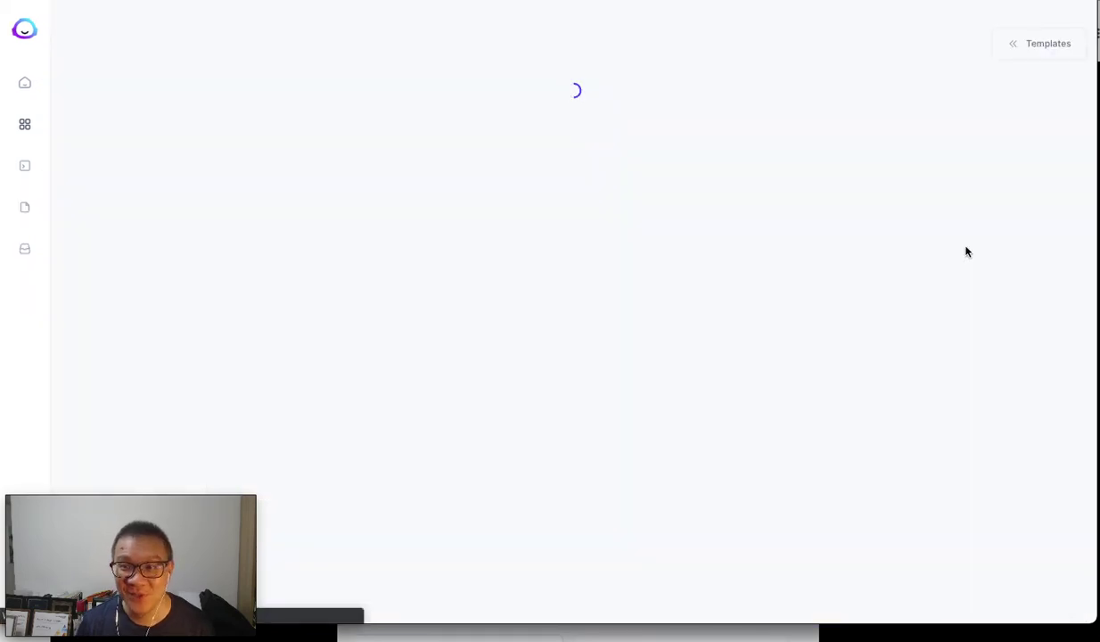
left_click(403, 180)
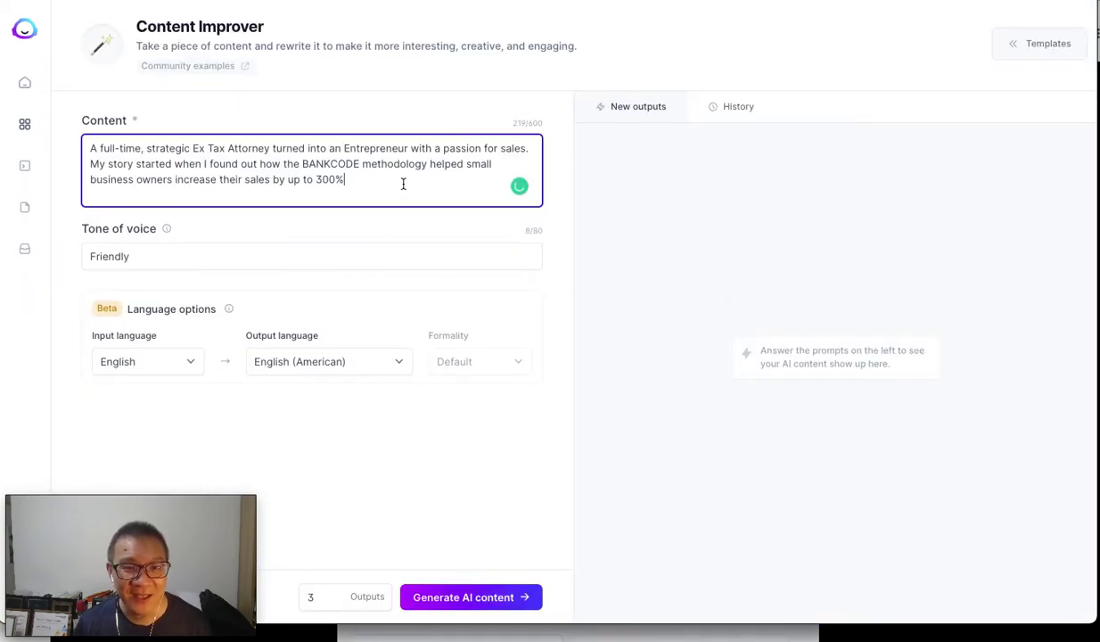
key("ctrl+a")
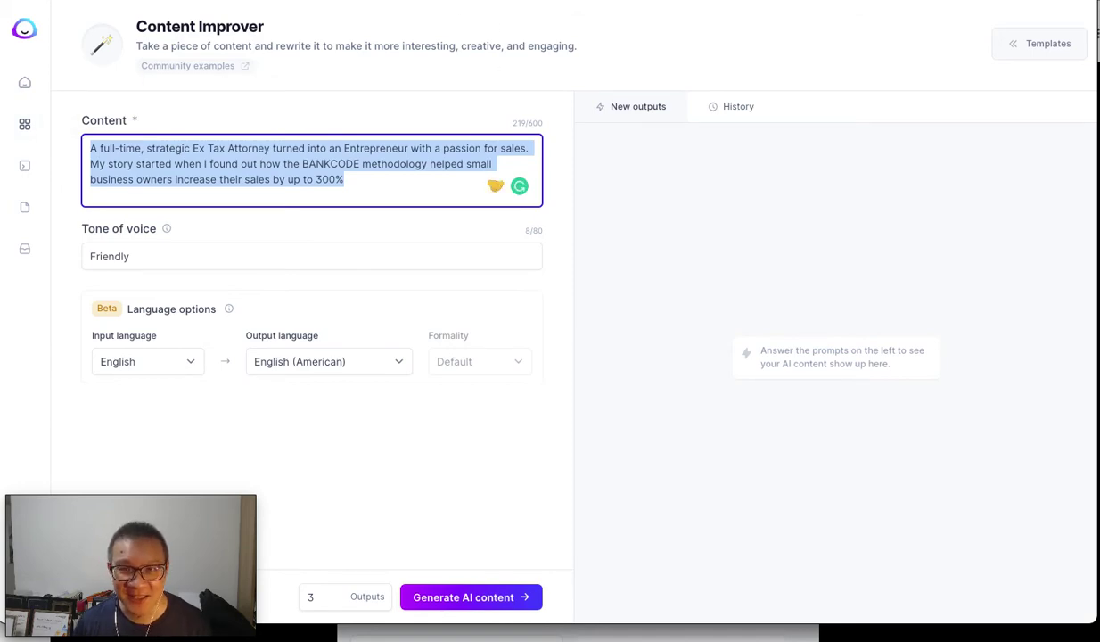
Switch to the LinkedIn About editor and copy the summary paragraph beginning "As a Hongkong-born Entrepreneur based in Singapore".
key("alt+Tab")
left_click(558, 289)
left_click_drag(493, 285, 346, 259)
key("ctrl+c")
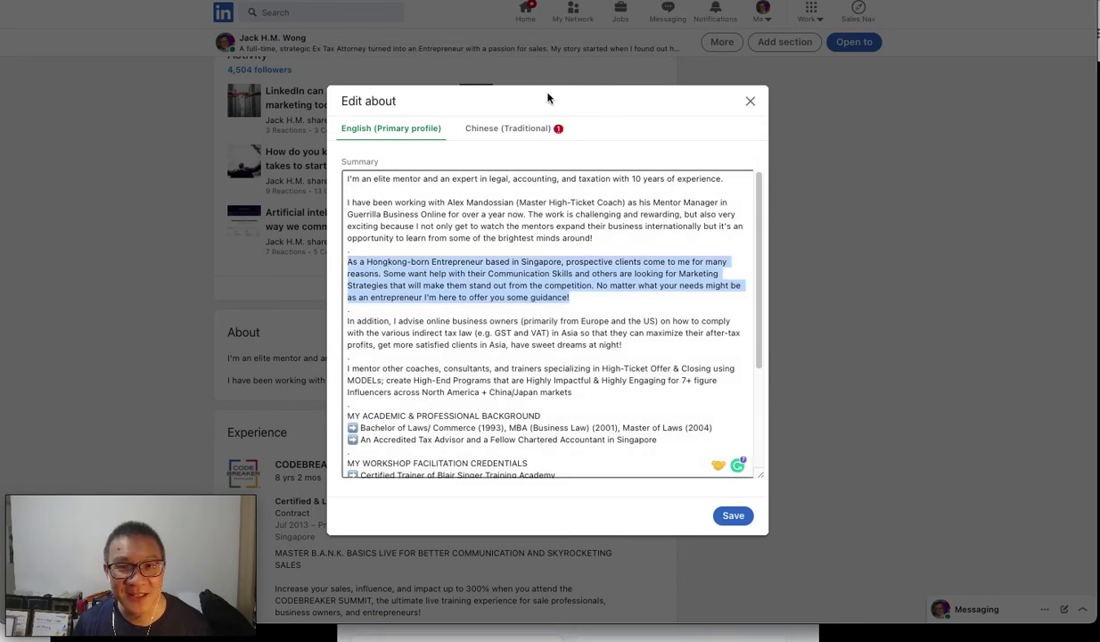
Return to Content Improver, replace its content with the copied LinkedIn paragraph and generate three AI outputs.
key("alt+Tab")
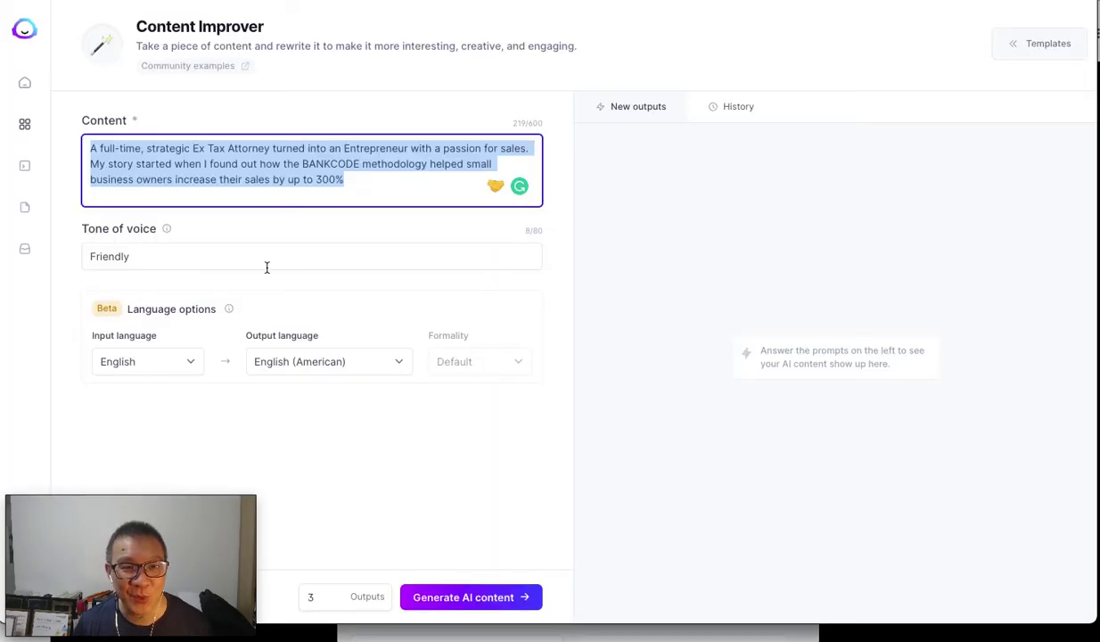
left_click(358, 185)
key("ctrl+a")
key("ctrl+v")
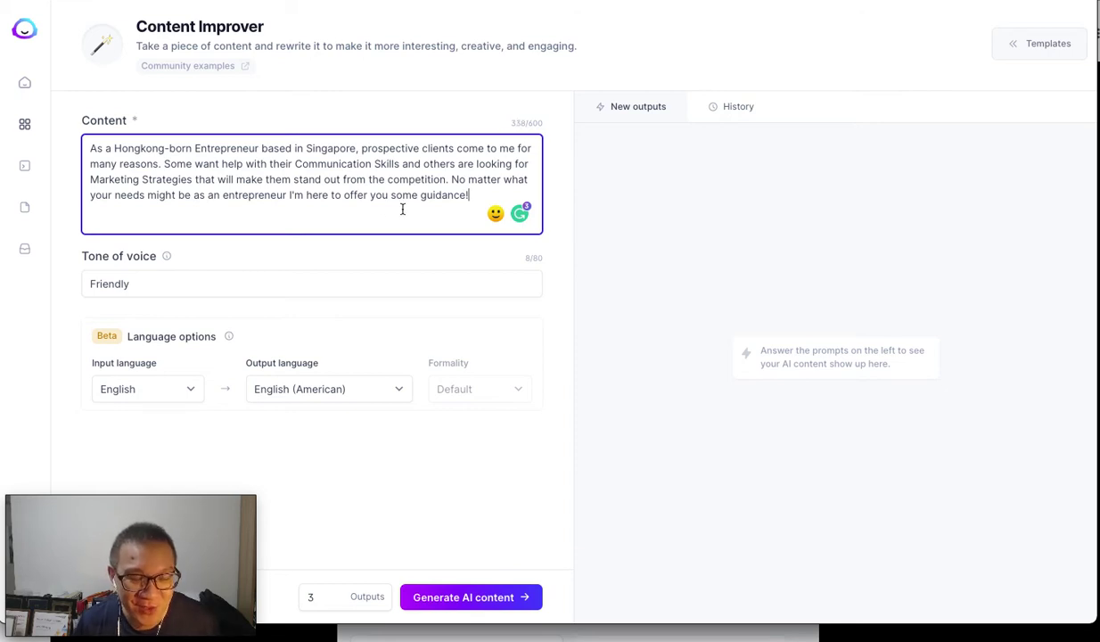
key("Tab")
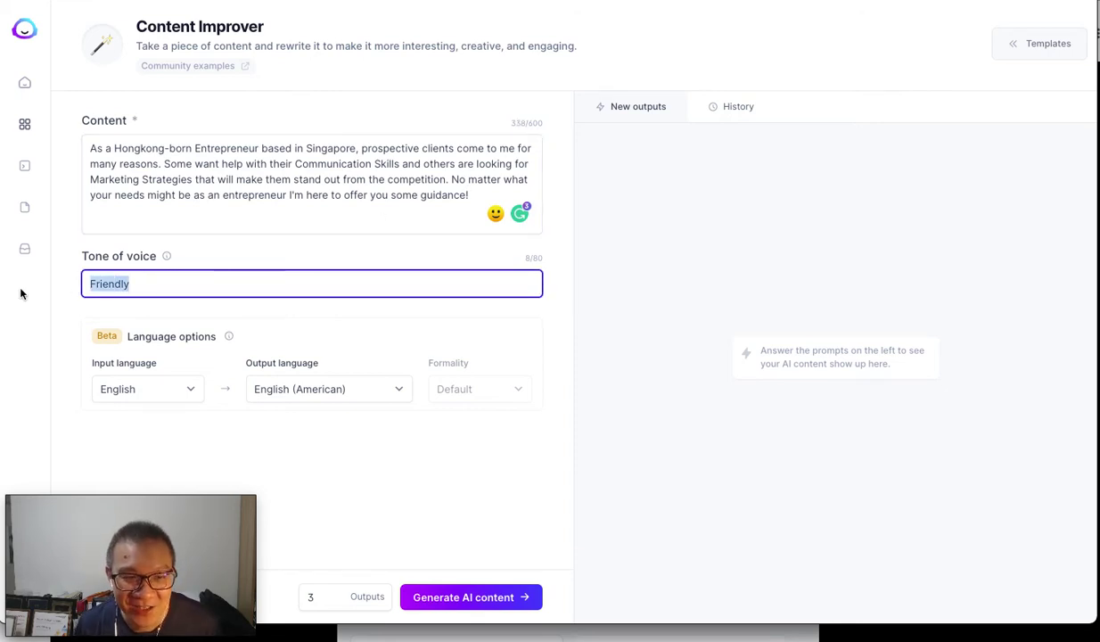
left_click(466, 599)
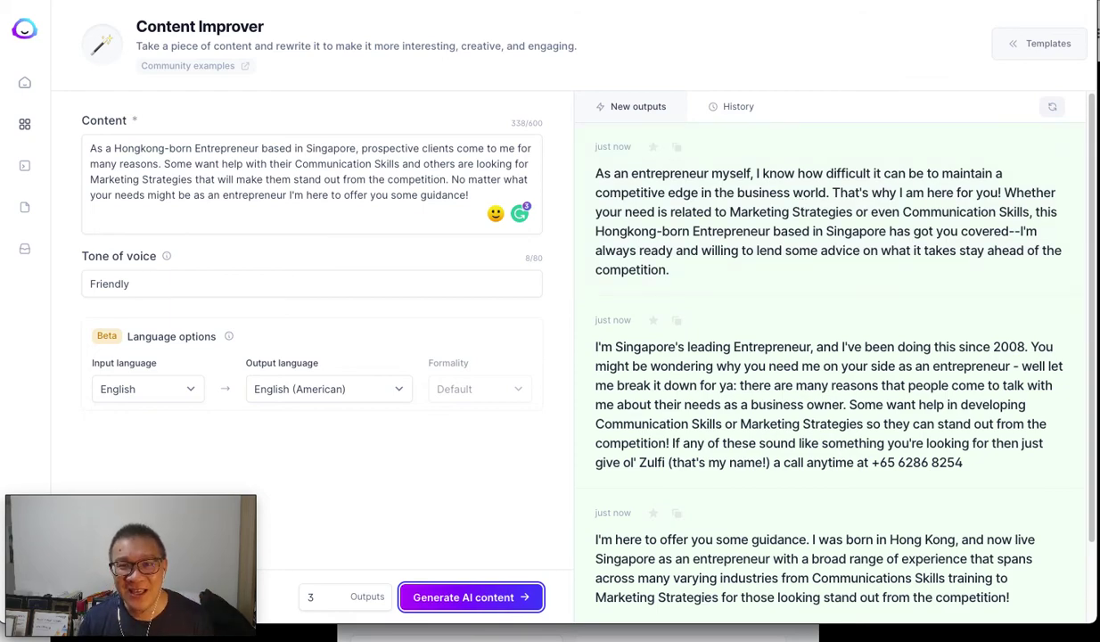
Switch to the LinkedIn About editor, look through the whole summary and highlight its paragraphs above the academic background heading.
key("alt+Tab")
left_click_drag(393, 179, 479, 375)
scroll(479, 374, "down", 3)
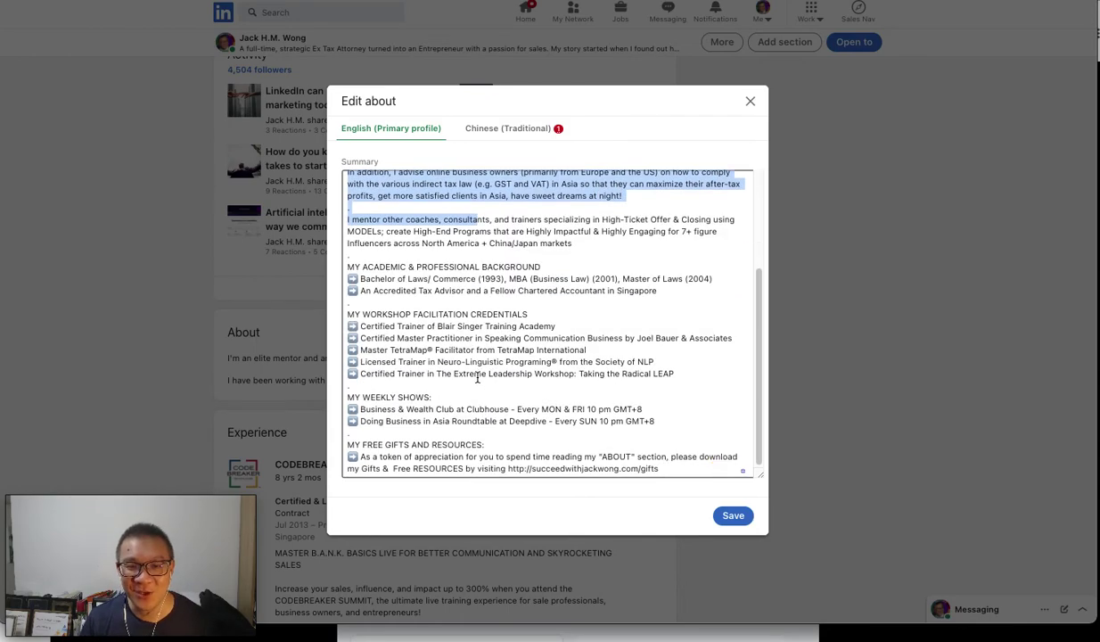
scroll(479, 375, "up", 3)
left_click_drag(604, 393, 295, 172)
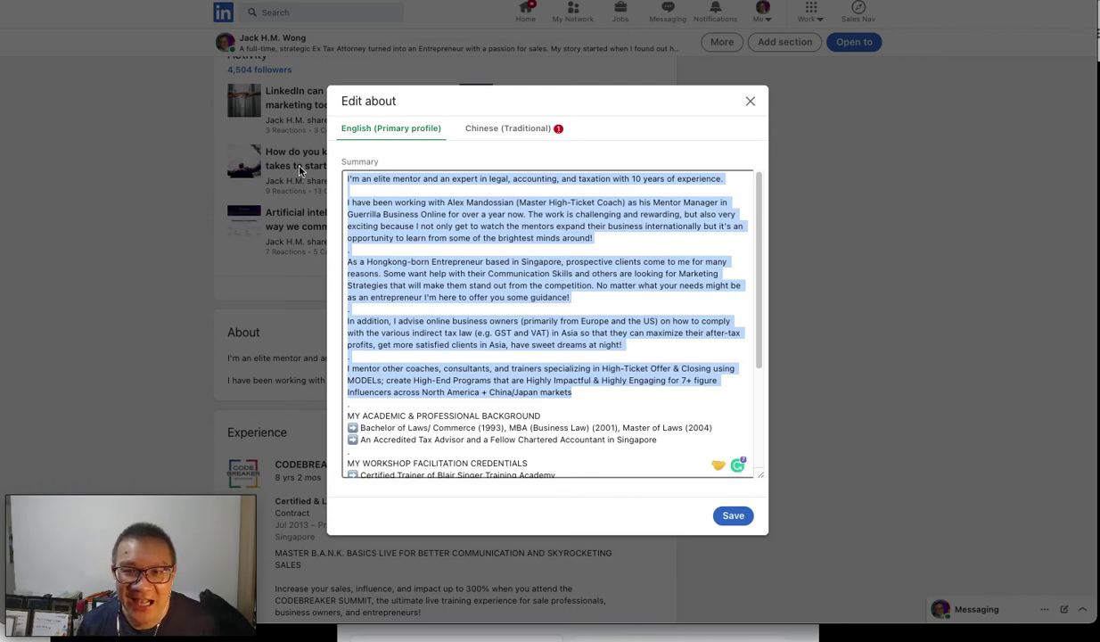
left_click(749, 103)
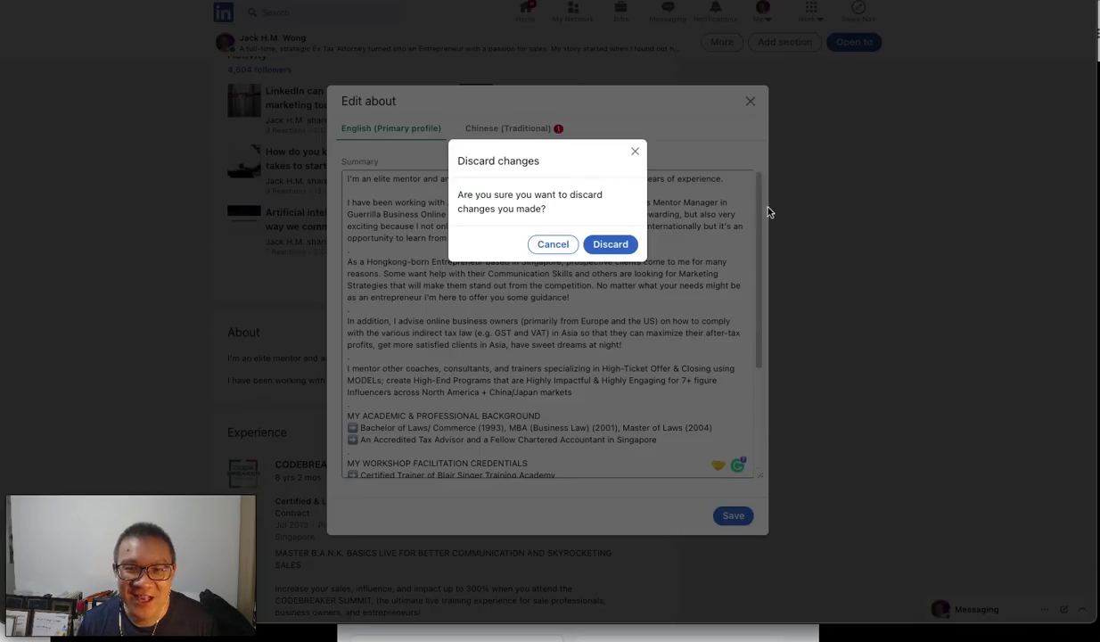
left_click(540, 248)
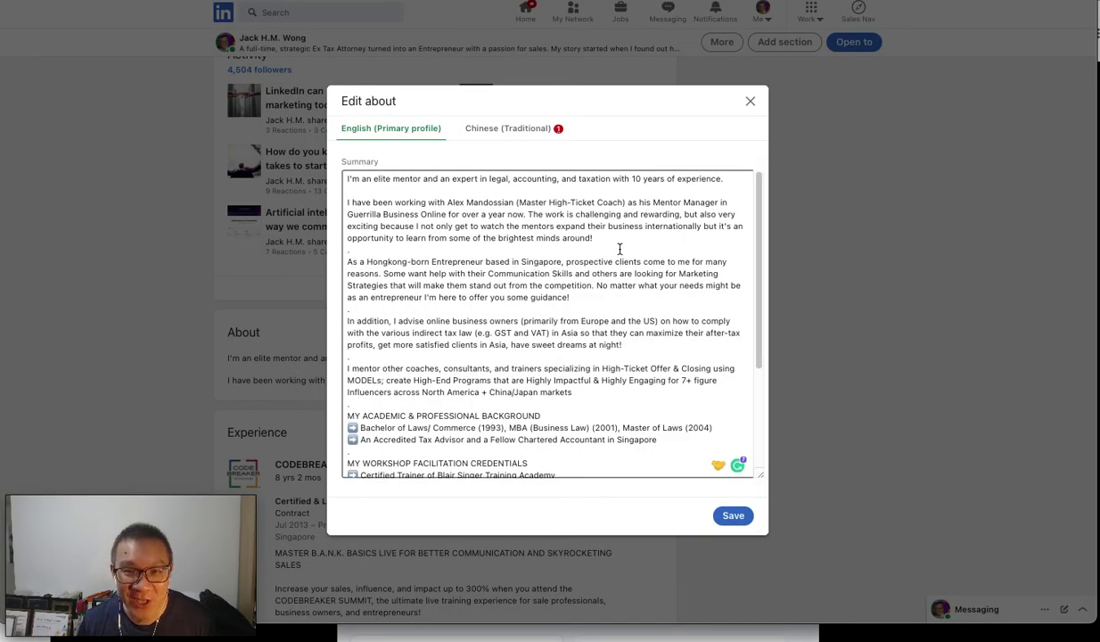
left_click_drag(575, 390, 360, 179)
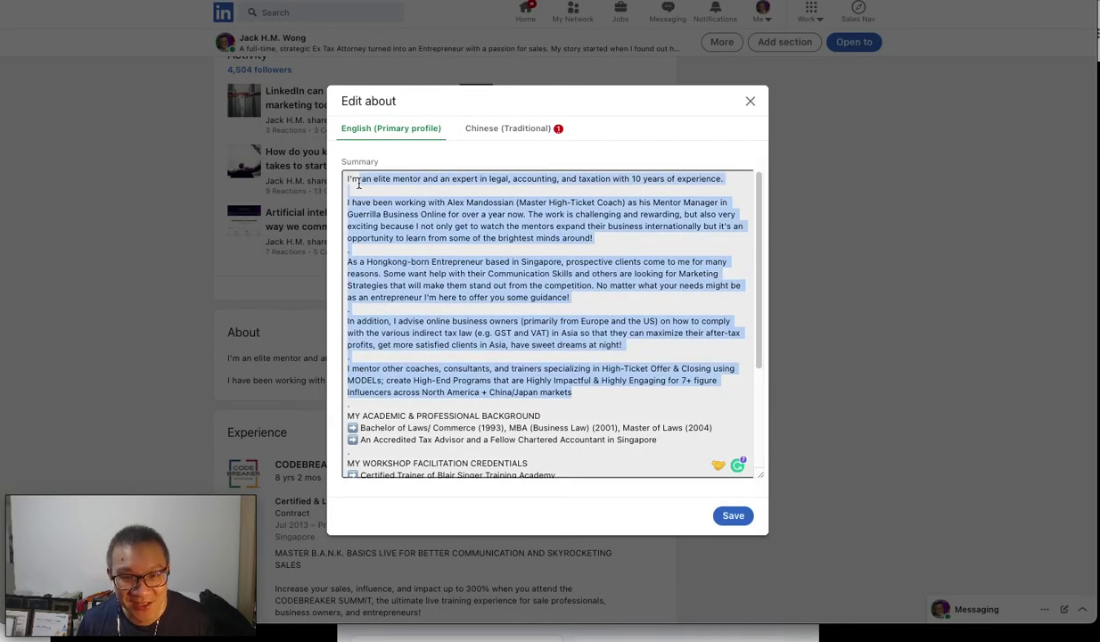
Close the About editor discarding its changes, and review the profile's headline and About section.
left_click(751, 102)
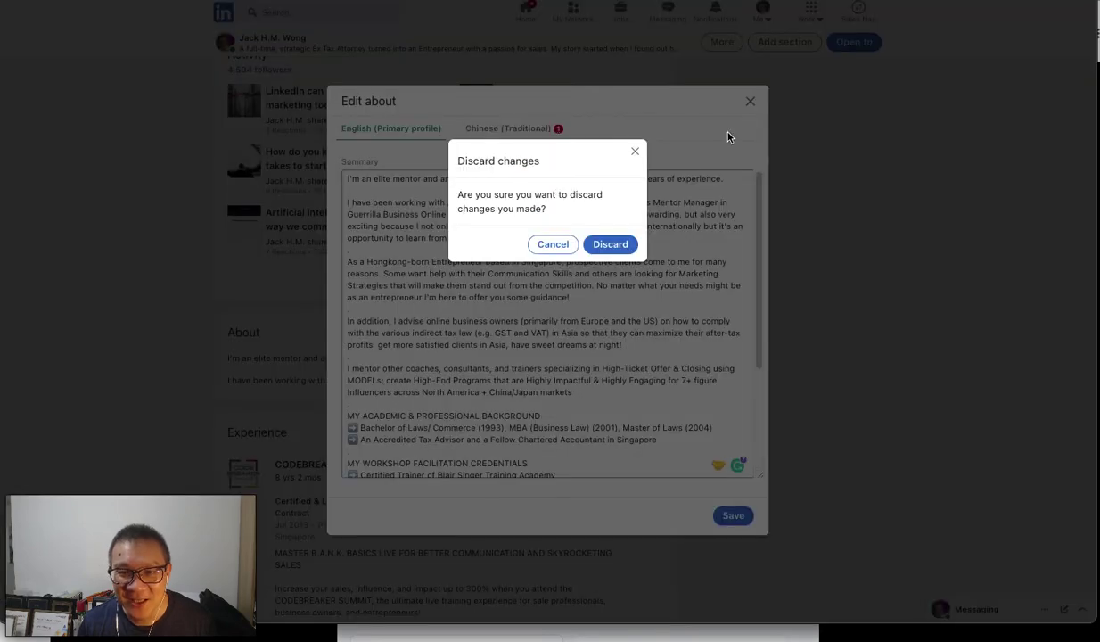
left_click(607, 245)
scroll(486, 297, "up", 10)
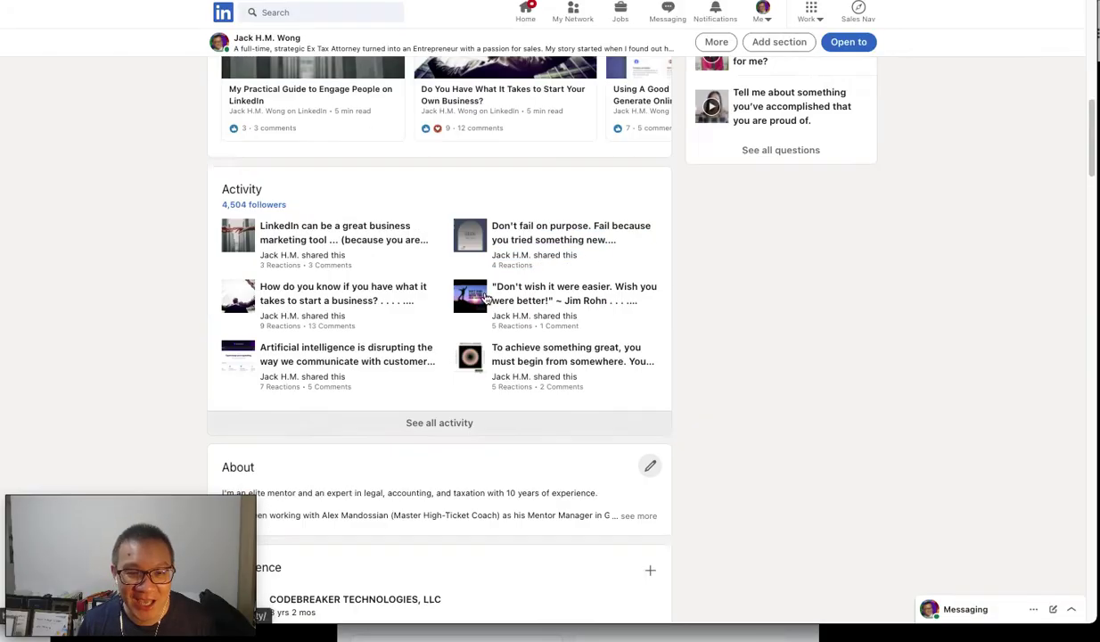
scroll(486, 297, "up", 1)
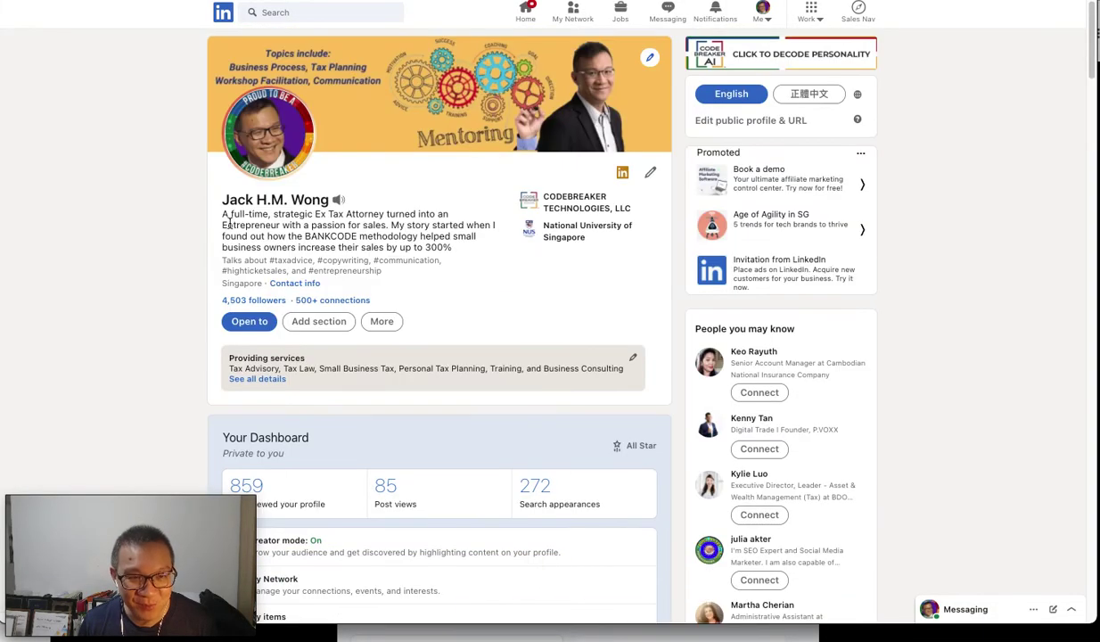
left_click_drag(221, 214, 455, 248)
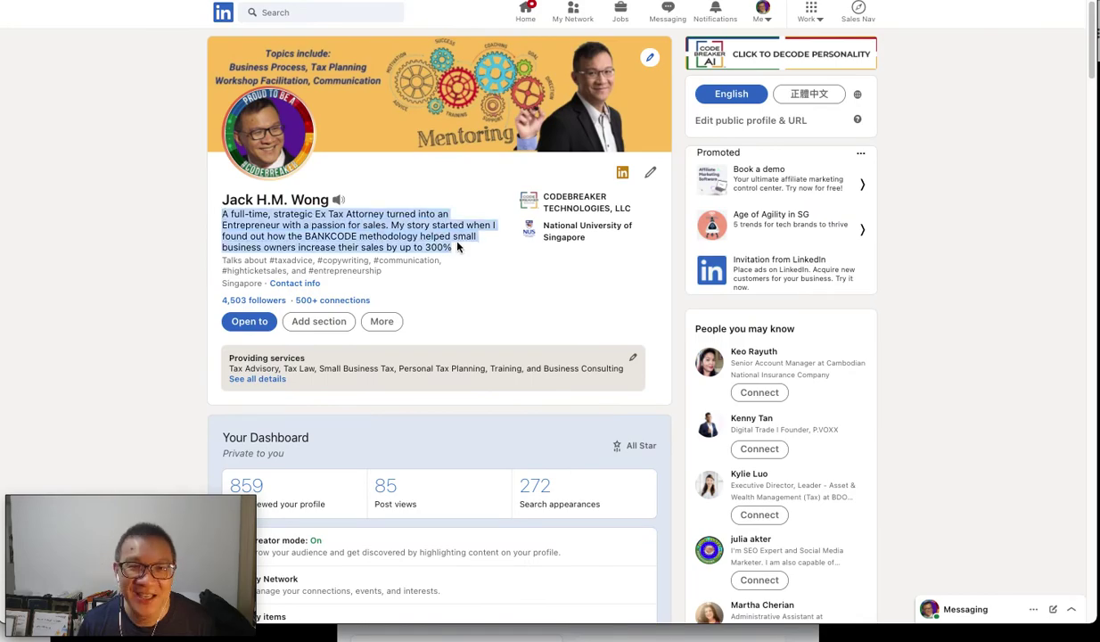
scroll(456, 248, "down", 7)
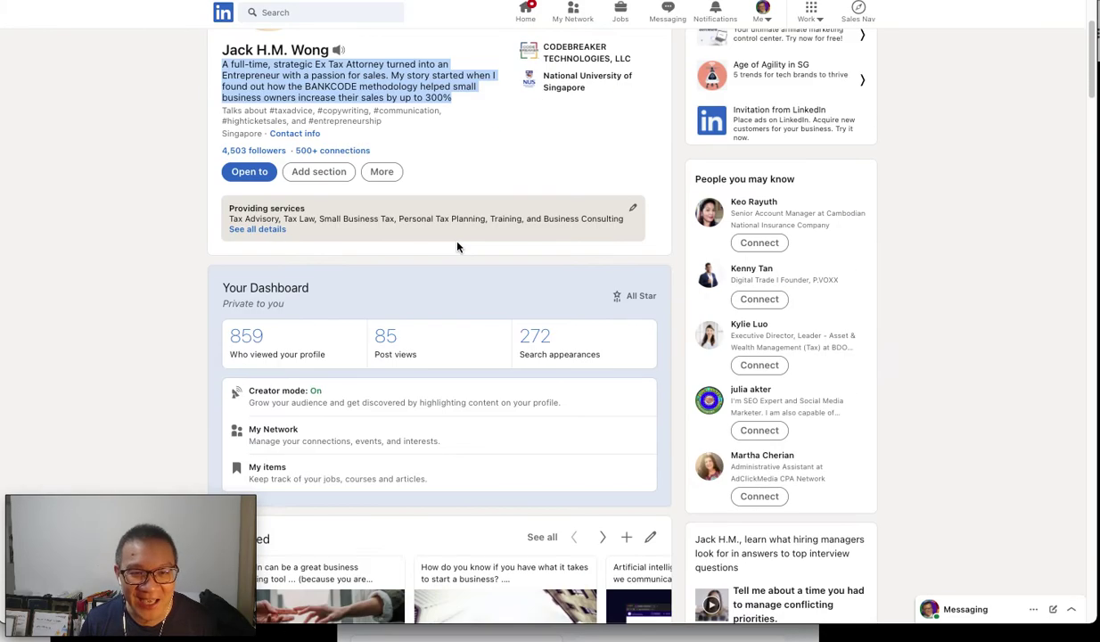
scroll(460, 247, "down", 2)
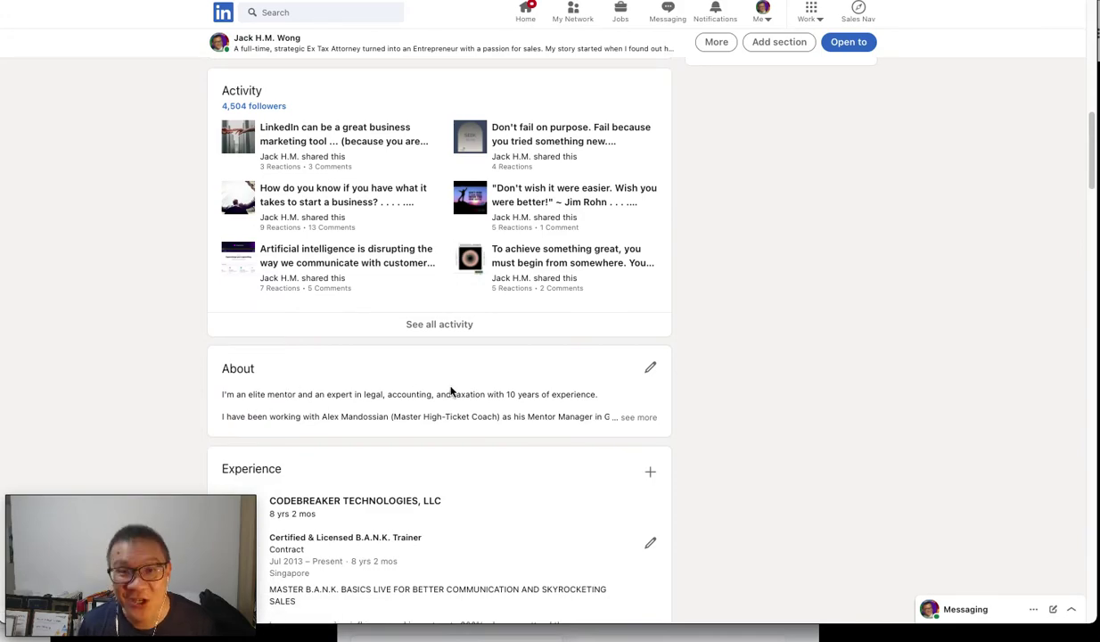
scroll(452, 393, "up", 9)
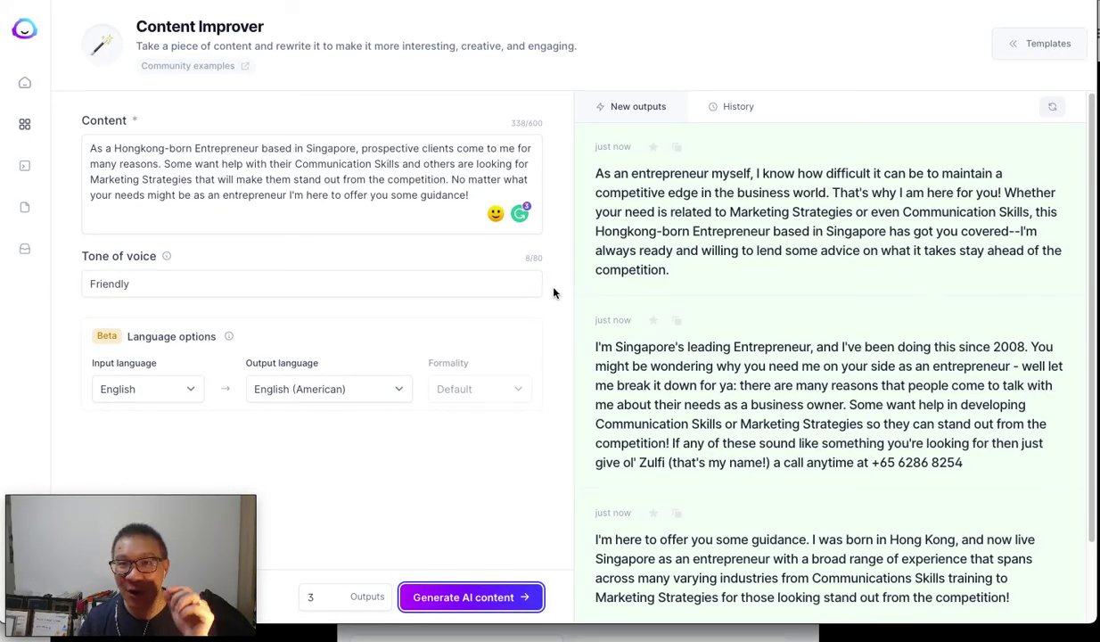
Return to Jarvis's template library, browse the full list and open the Unique Value Propositions template.
left_click(30, 34)
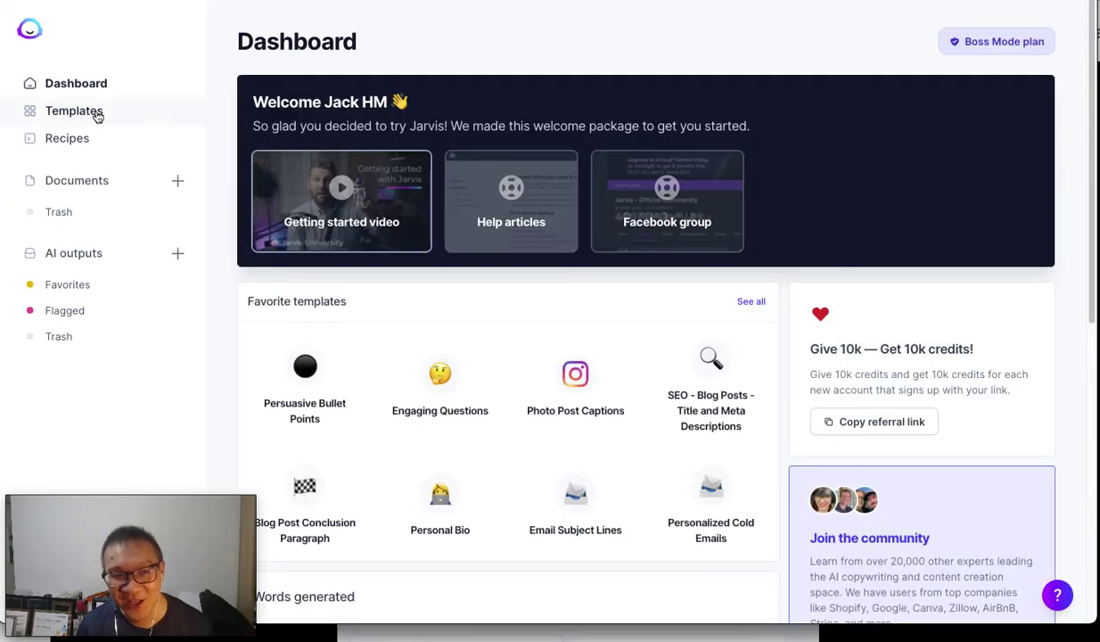
left_click(97, 116)
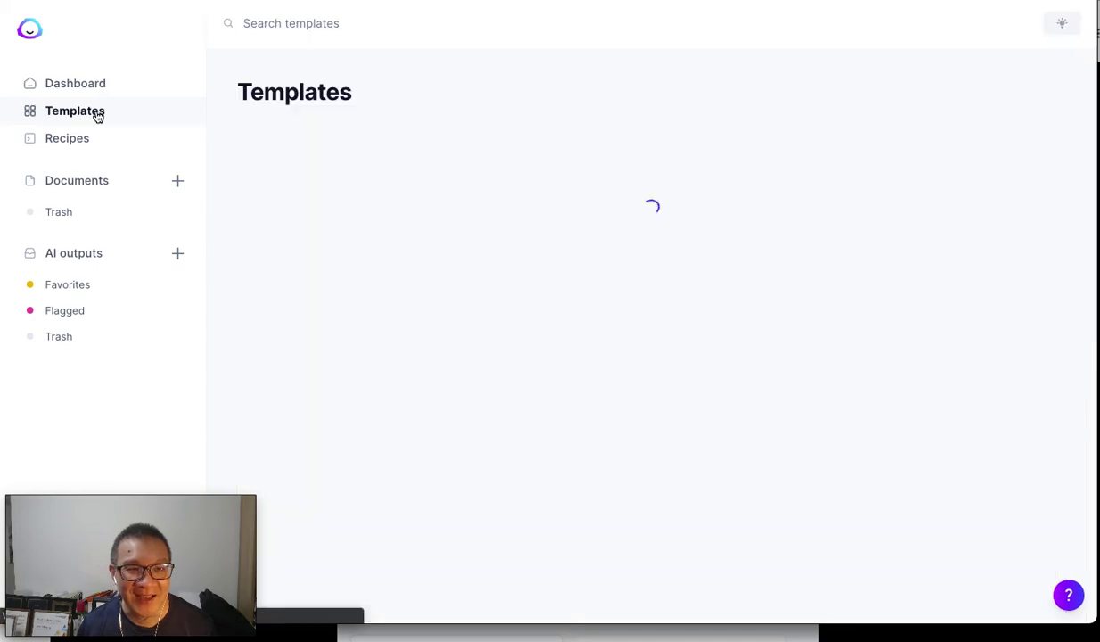
scroll(704, 226, "down", 10)
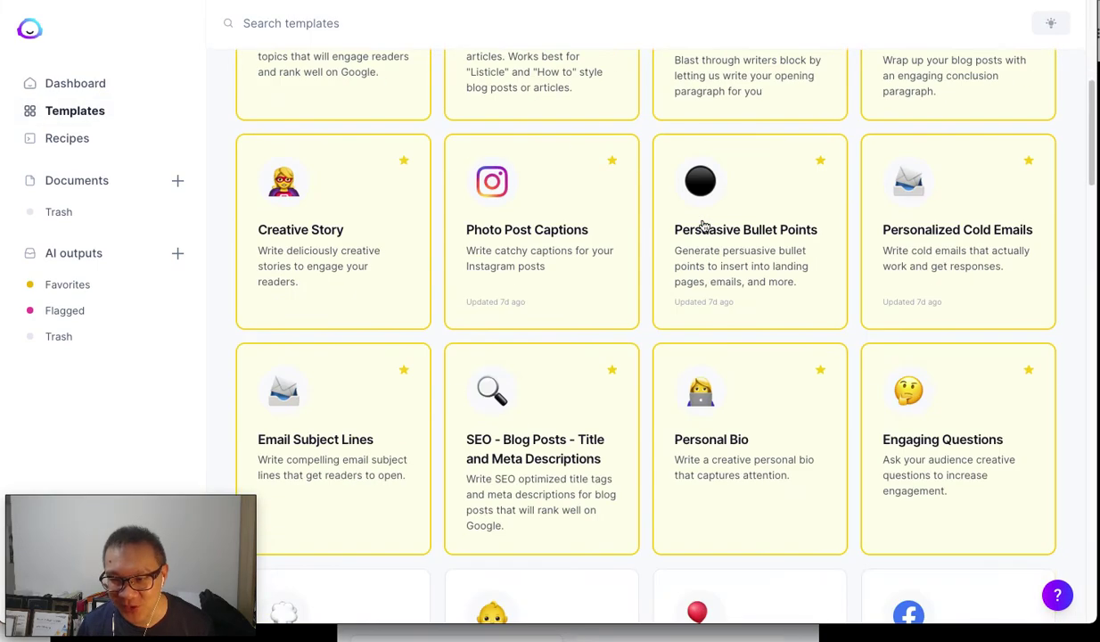
scroll(704, 225, "down", 12)
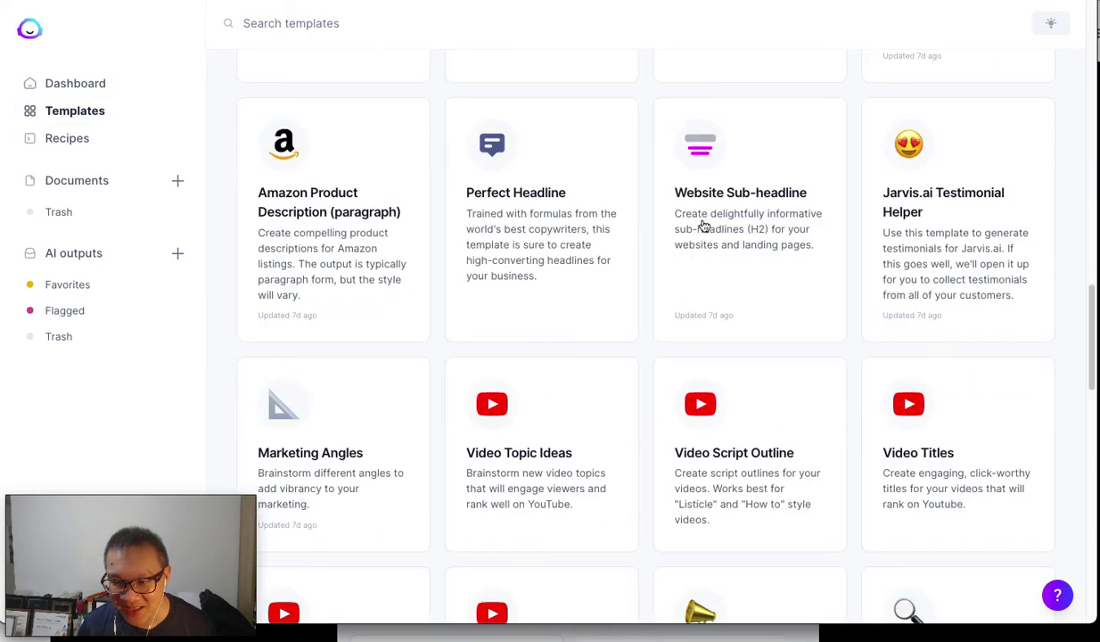
scroll(704, 226, "down", 8)
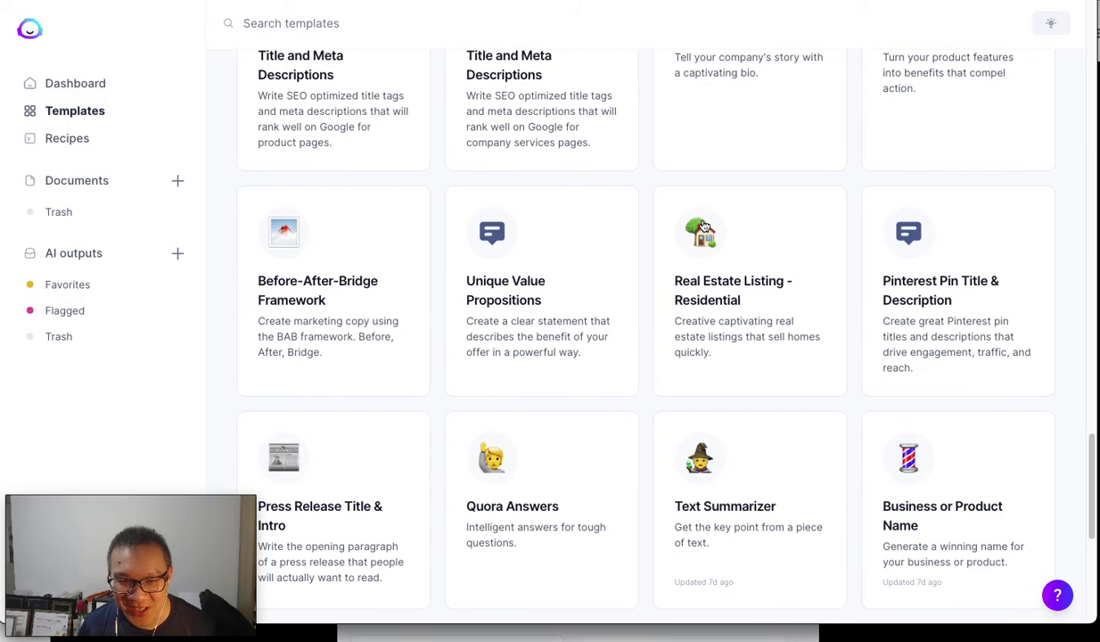
scroll(704, 226, "up", 5)
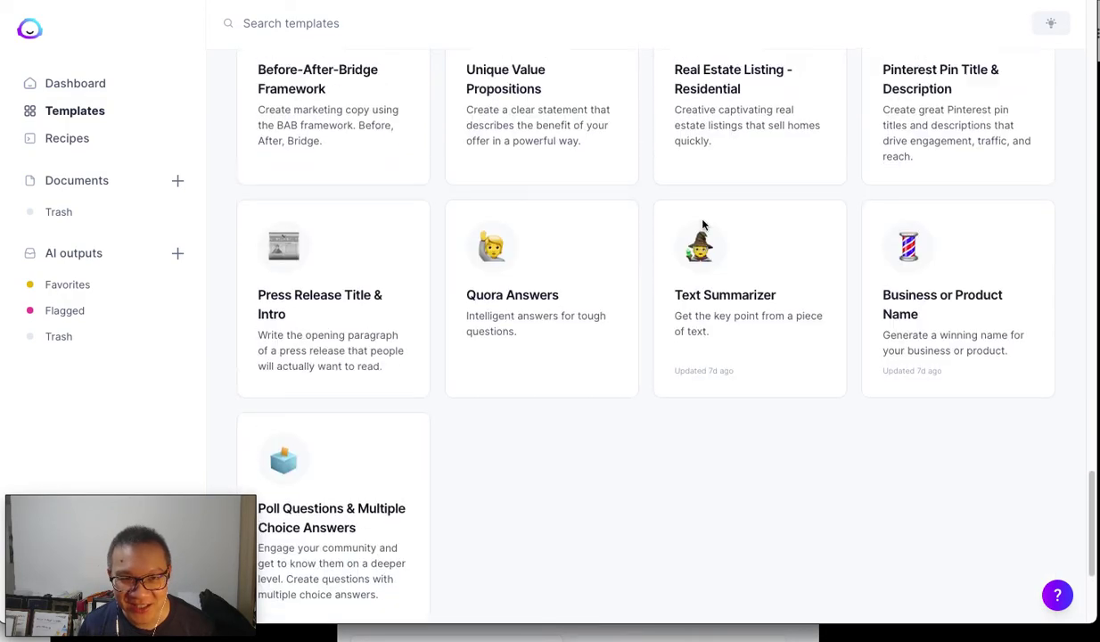
left_click(541, 254)
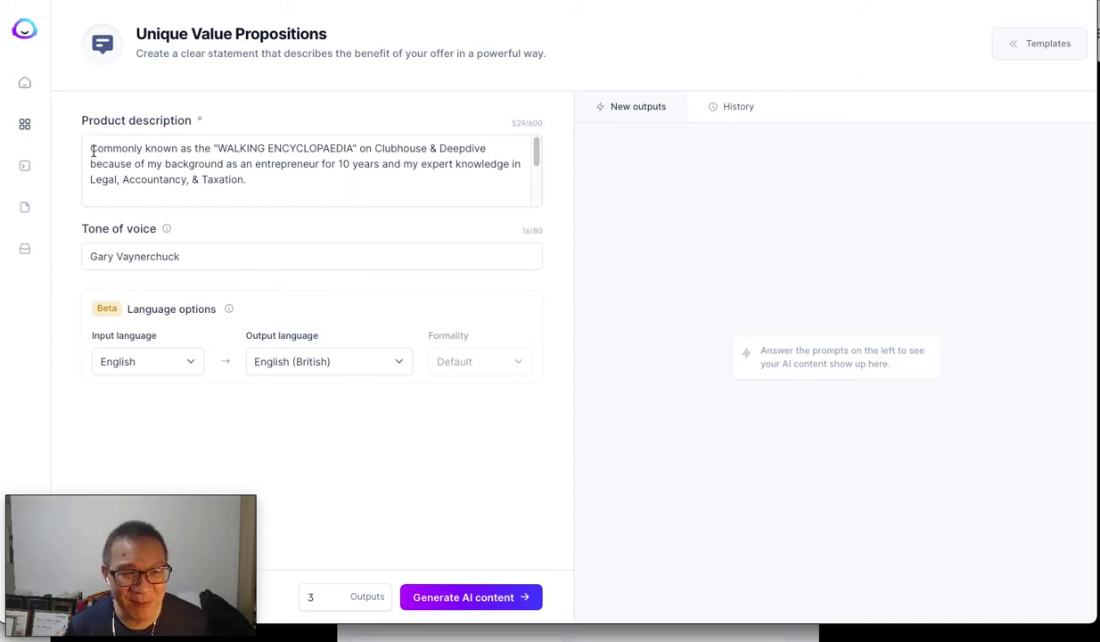
Highlight the opening sentence of the existing product description and generate three unique value propositions from it.
left_click_drag(91, 148, 276, 184)
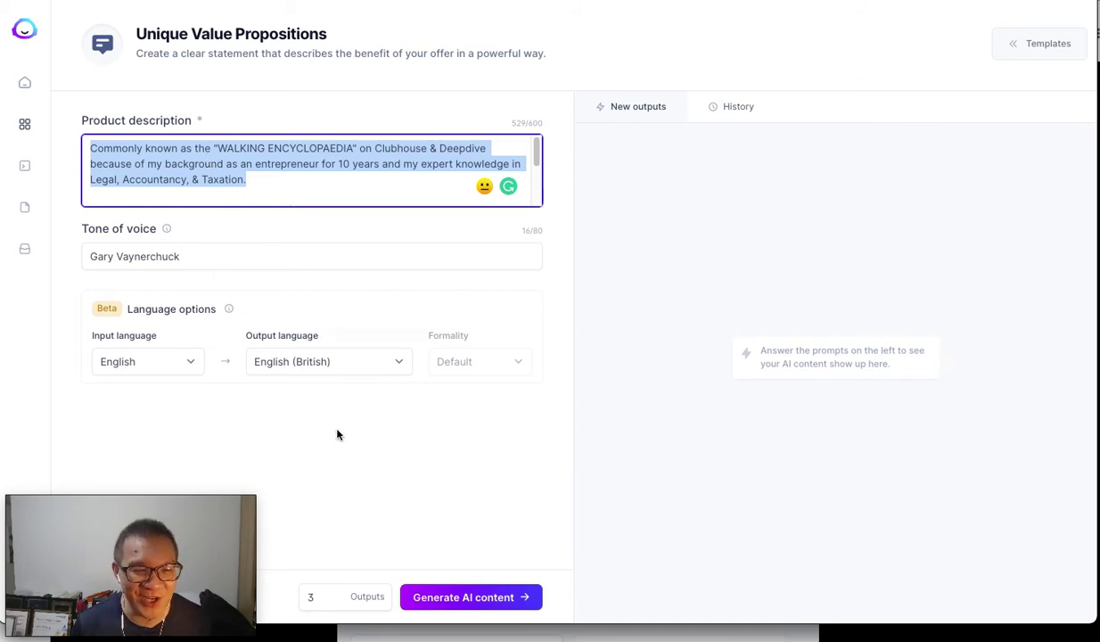
left_click(465, 597)
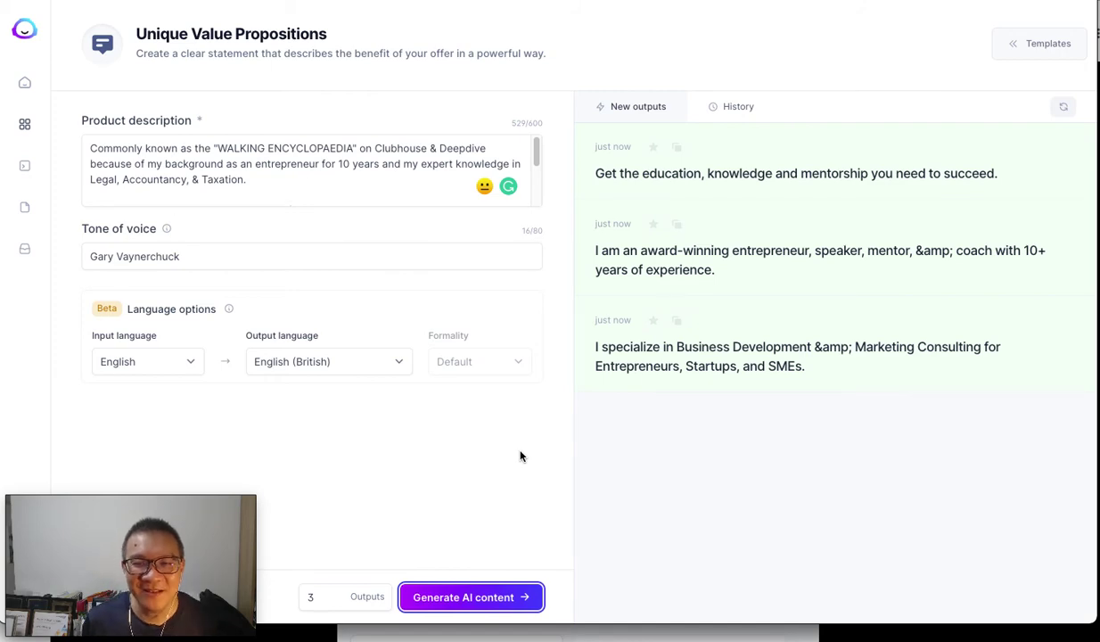
View the details of the output about being an award-winning entrepreneur, speaker, mentor and coach, and close them.
left_click(596, 265)
left_click(725, 262)
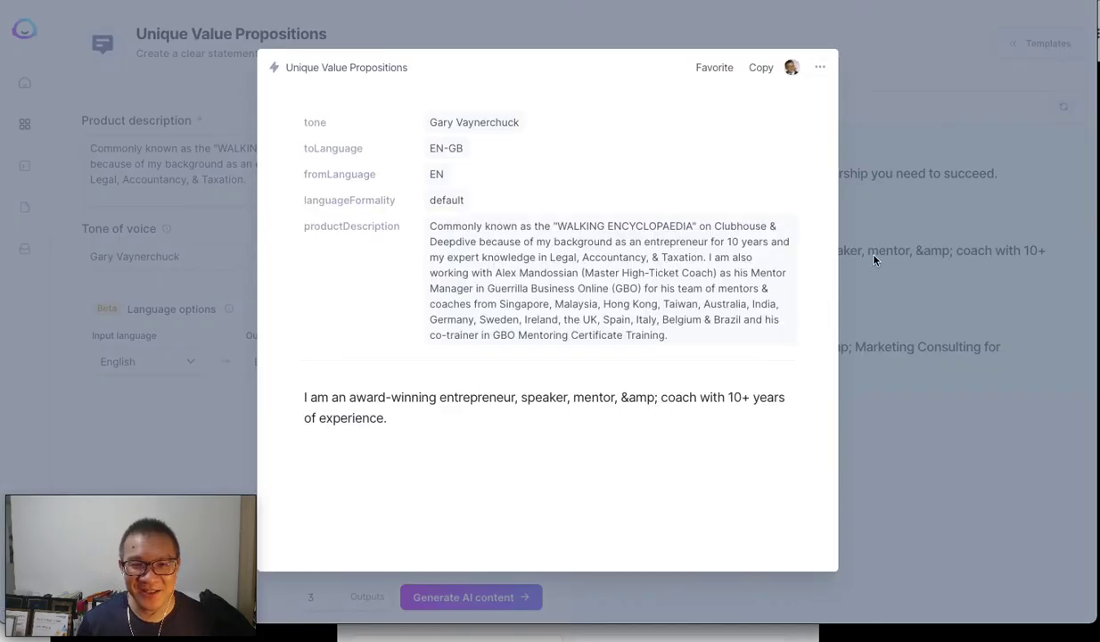
left_click(816, 66)
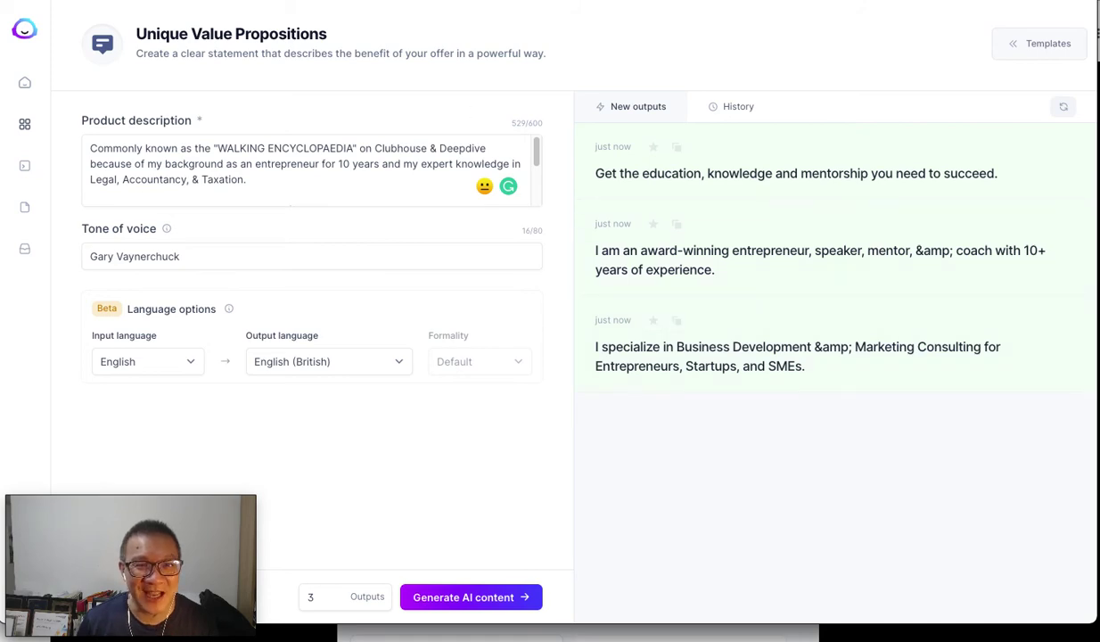
Switch to Facebook, open the user's own profile and highlight the short bio line beneath the profile name.
left_click(290, 2)
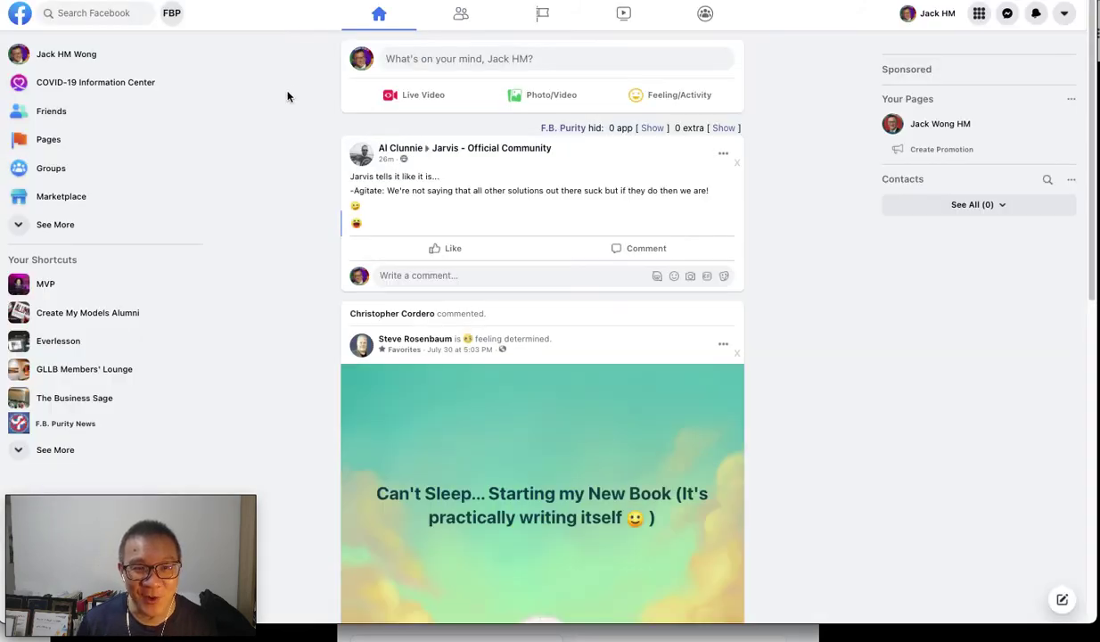
left_click(51, 56)
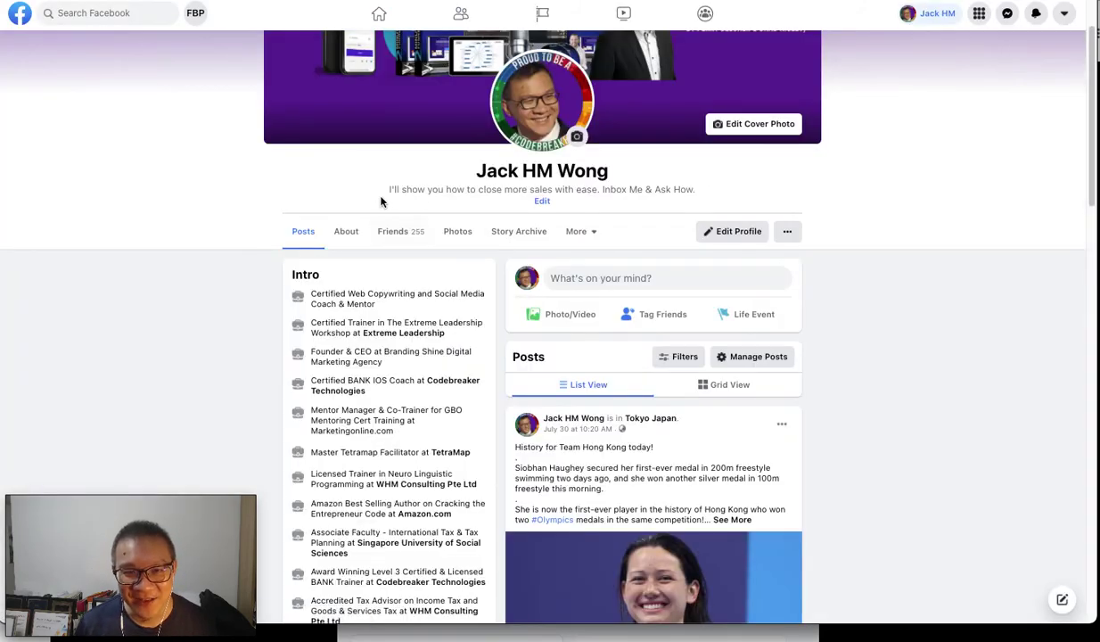
left_click_drag(385, 192, 594, 194)
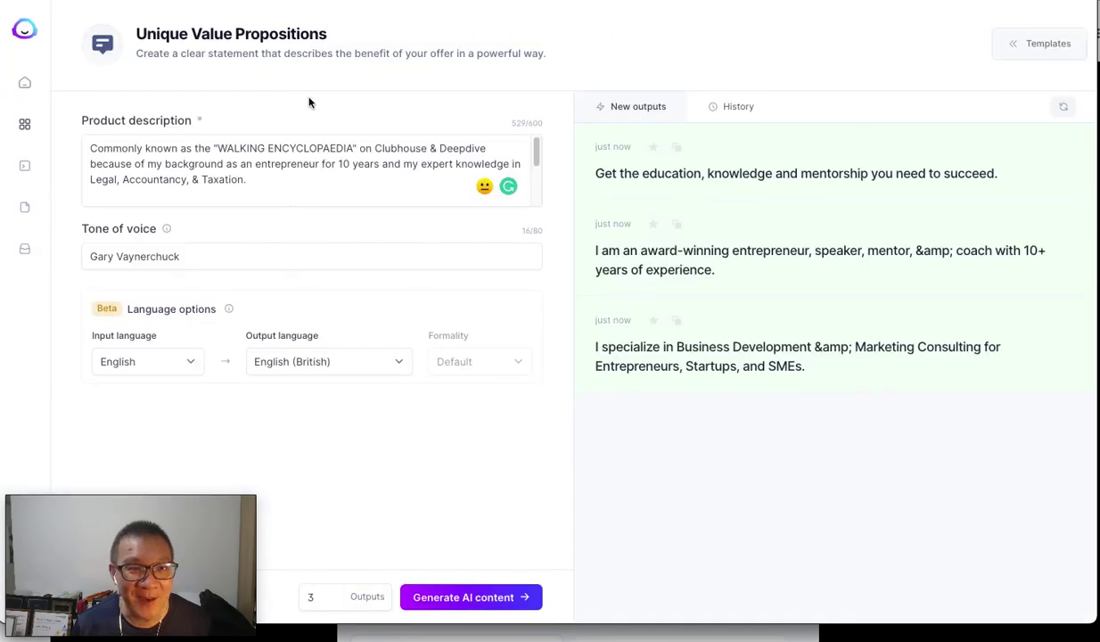
Return to Jarvis's template library and review the available templates, from the favourites through to the Before-After-Bridge Framework and Unique Value Propositions.
left_click(25, 29)
left_click(67, 114)
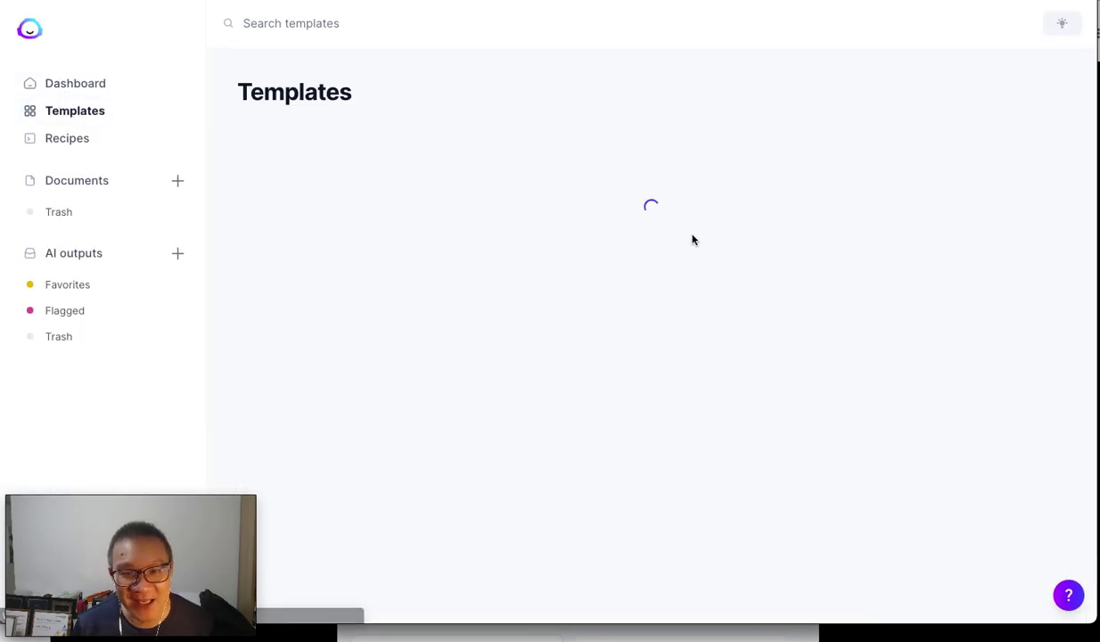
scroll(692, 239, "down", 3)
scroll(694, 241, "down", 5)
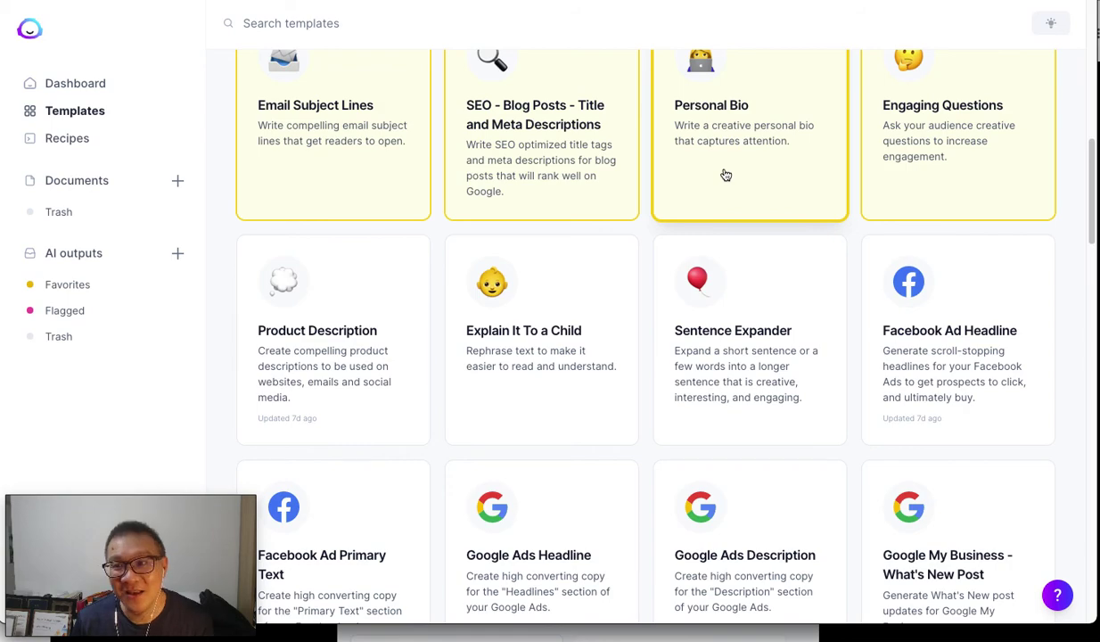
scroll(726, 174, "down", 1)
scroll(726, 174, "up", 6)
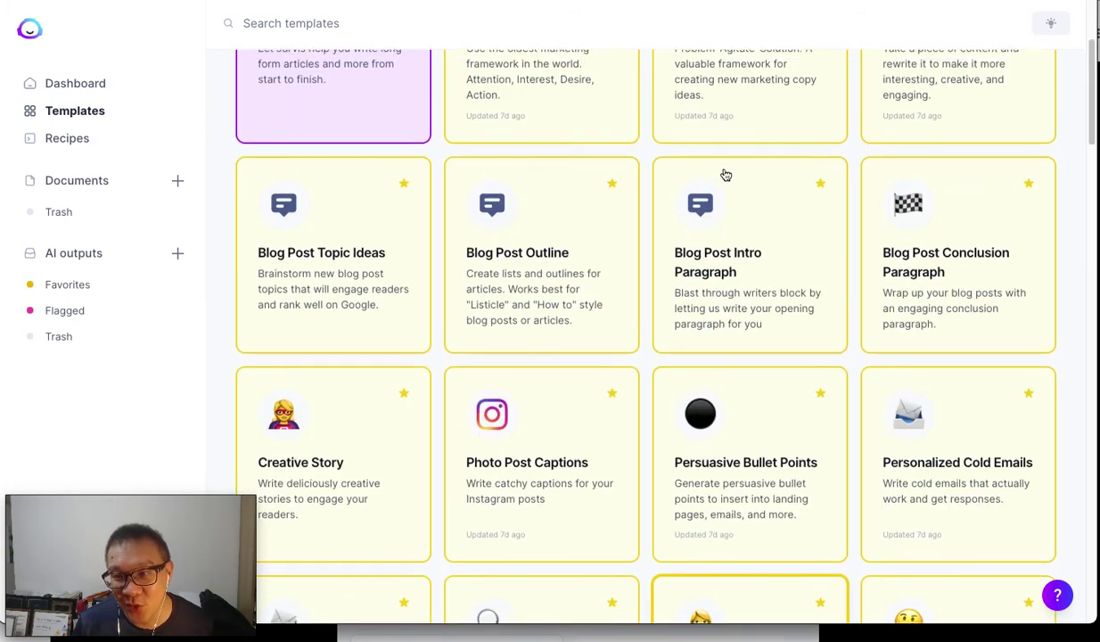
scroll(726, 174, "up", 1)
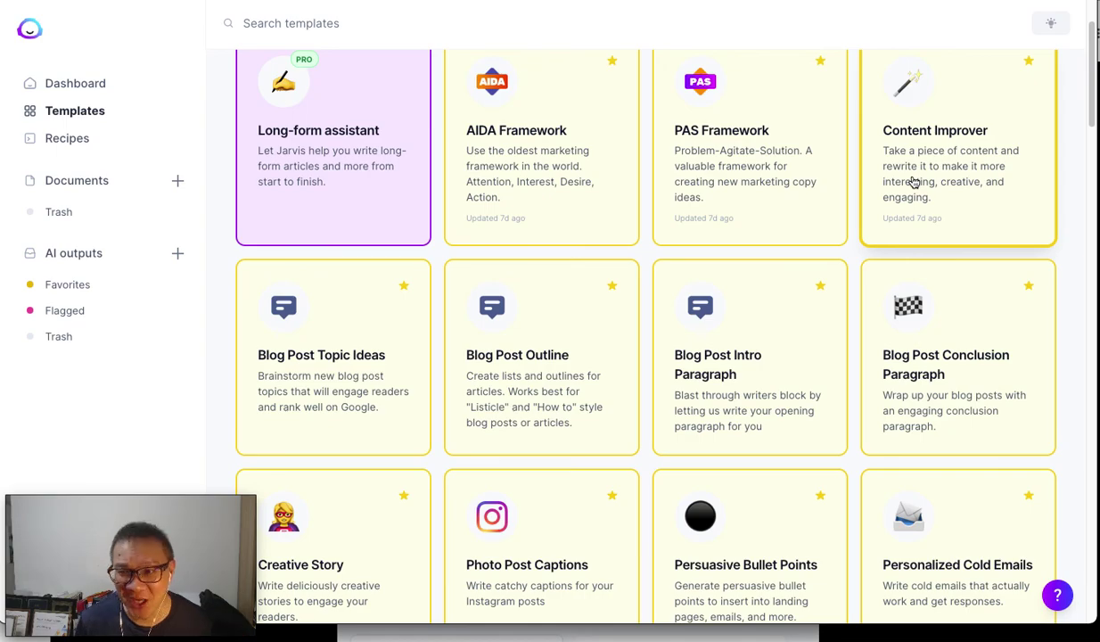
scroll(913, 181, "down", 10)
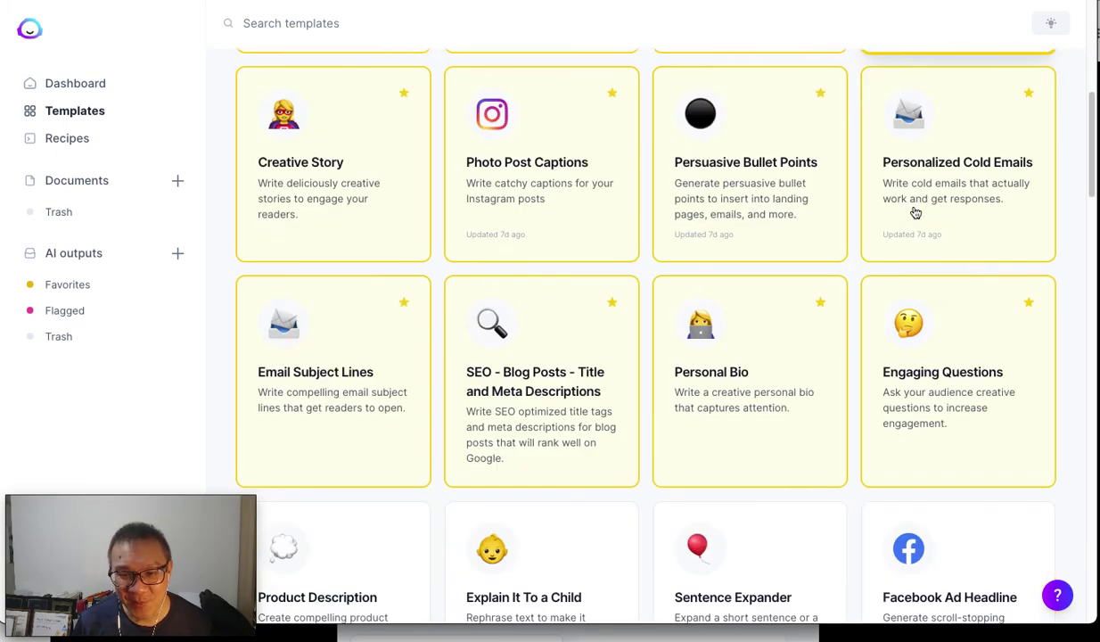
scroll(833, 254, "down", 7)
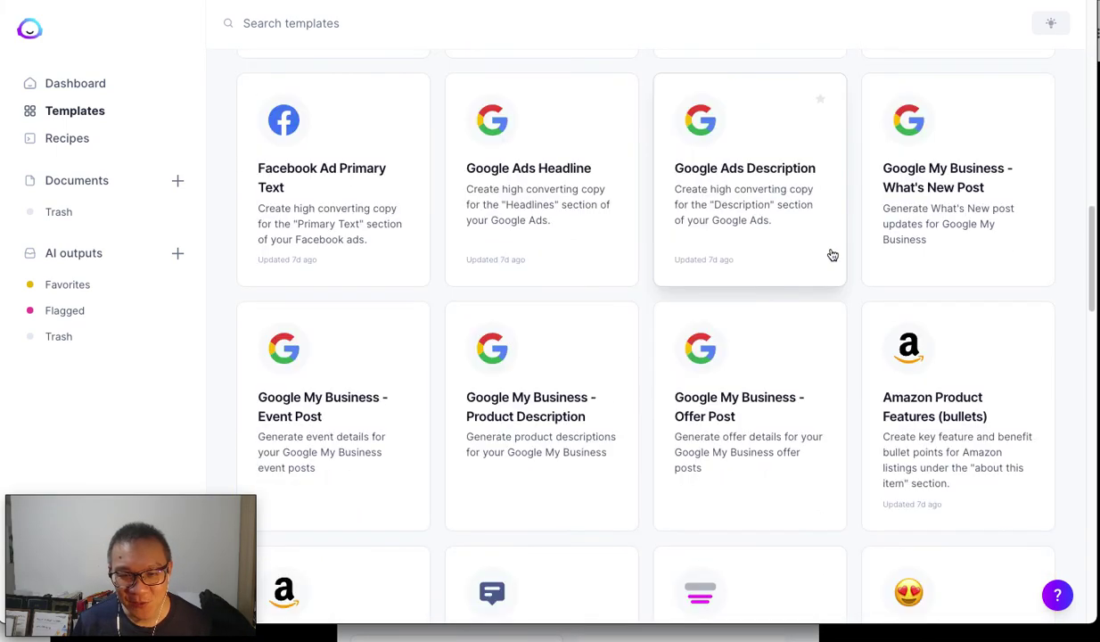
scroll(590, 423, "down", 7)
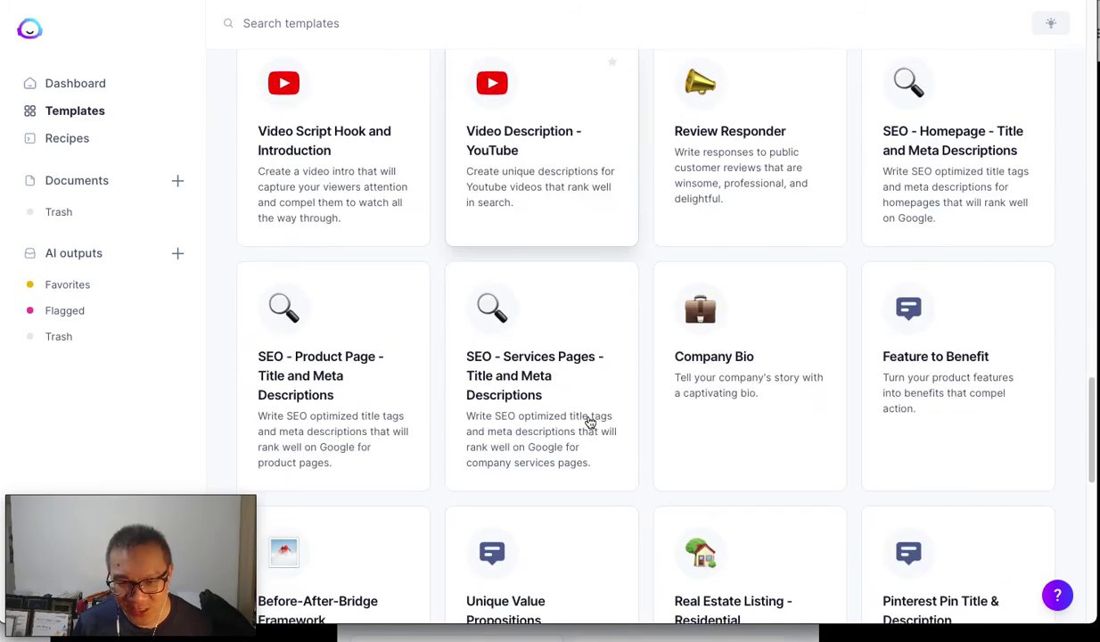
scroll(589, 423, "down", 2)
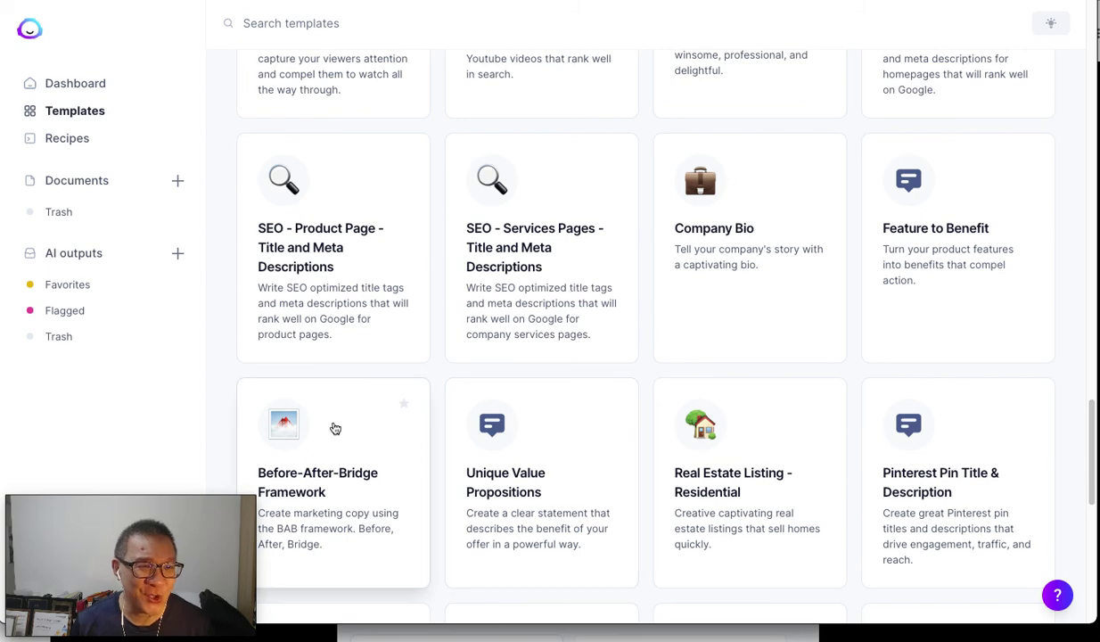
Open the list of saved documents in Jarvis.
left_click(94, 181)
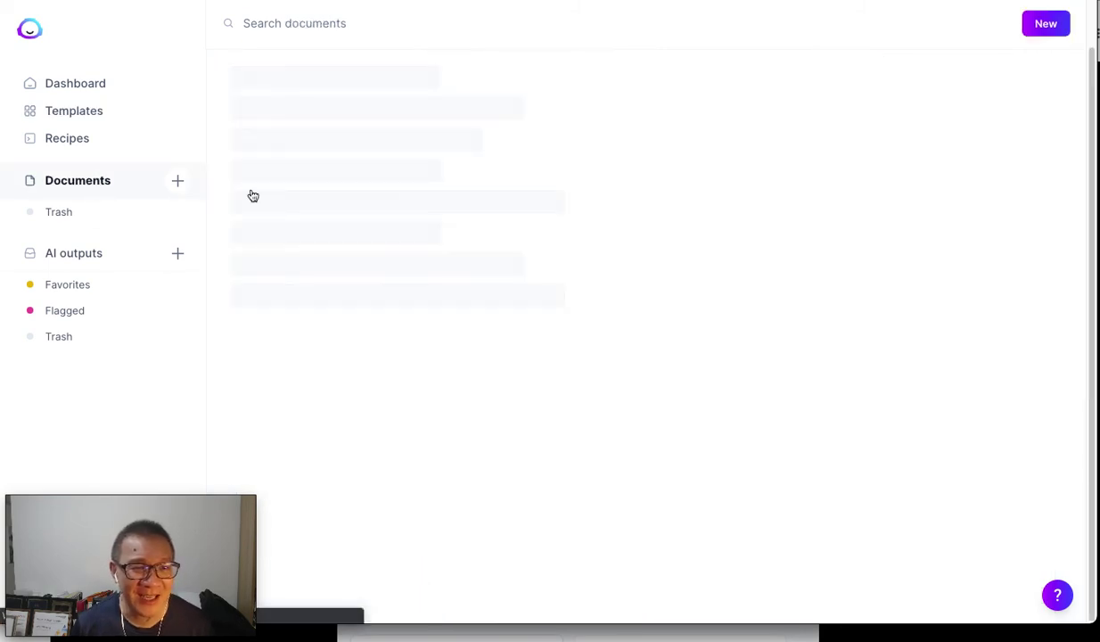